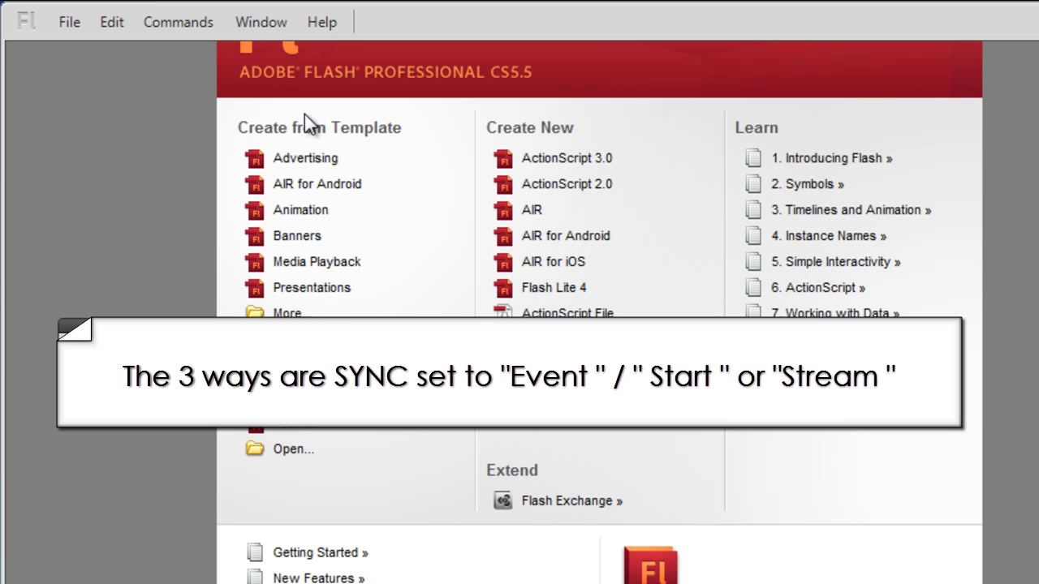
Start a new ActionScript 3.0 document (Untitled-2) from the Welcome screen's Create New list
{"action": "left_click", "coordinate": [578, 159]}
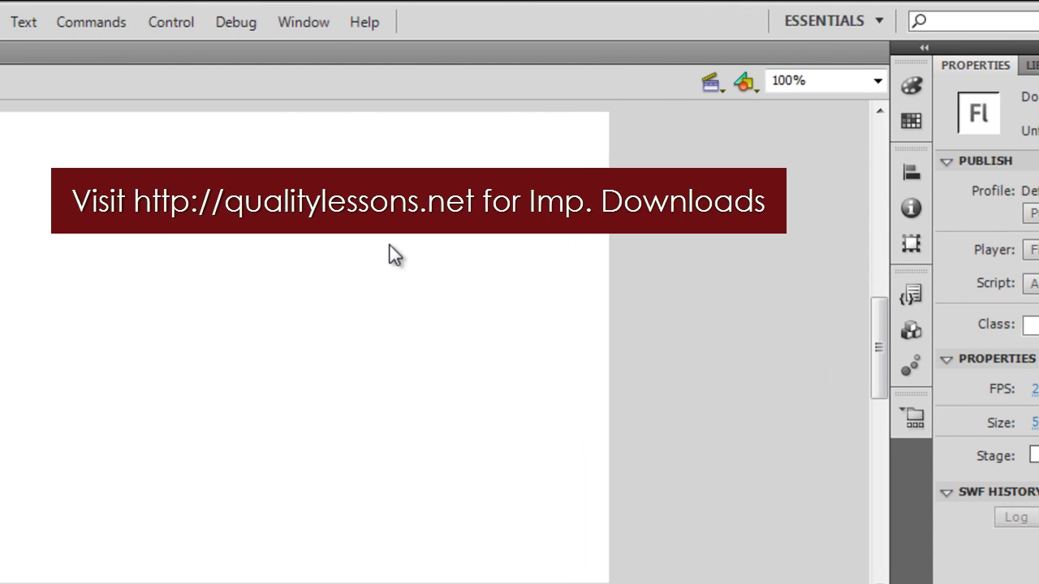
Open the Common Libraries Sounds library, widen it, and filter it by 'siren'
{"action": "left_click", "coordinate": [310, 22]}
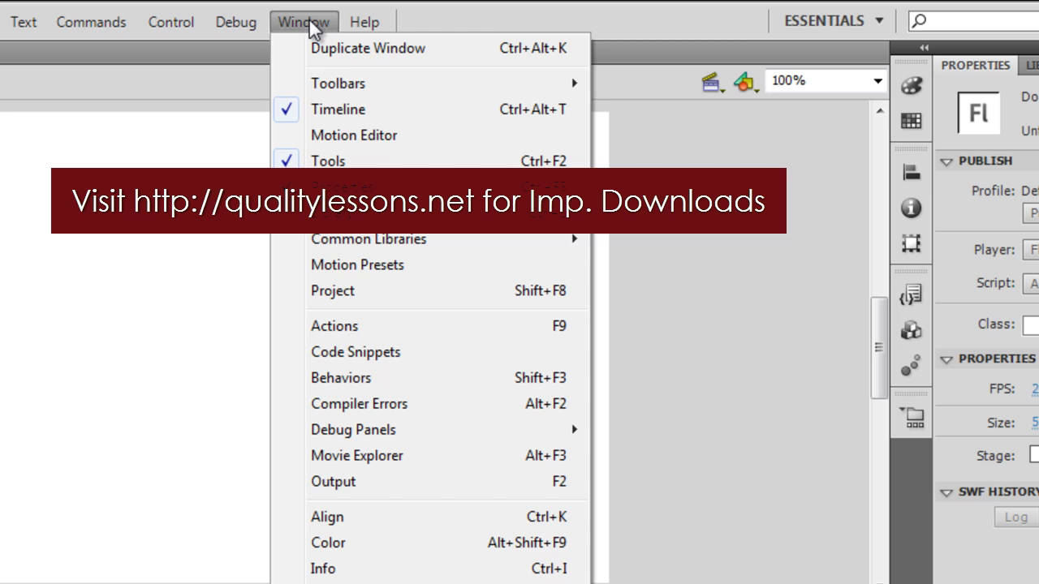
{"action": "mouse_move", "coordinate": [403, 241]}
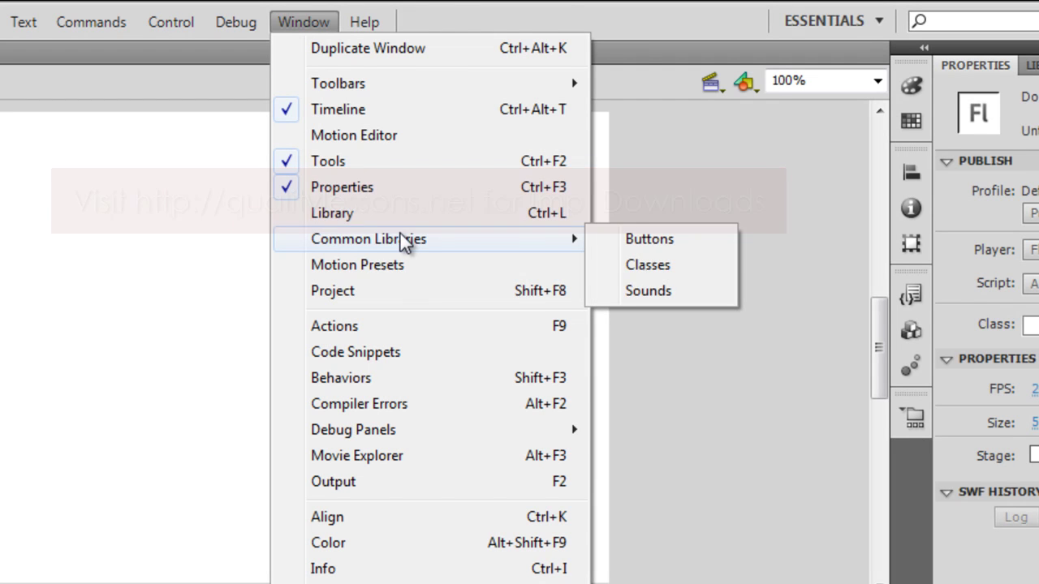
{"action": "left_click", "coordinate": [707, 290]}
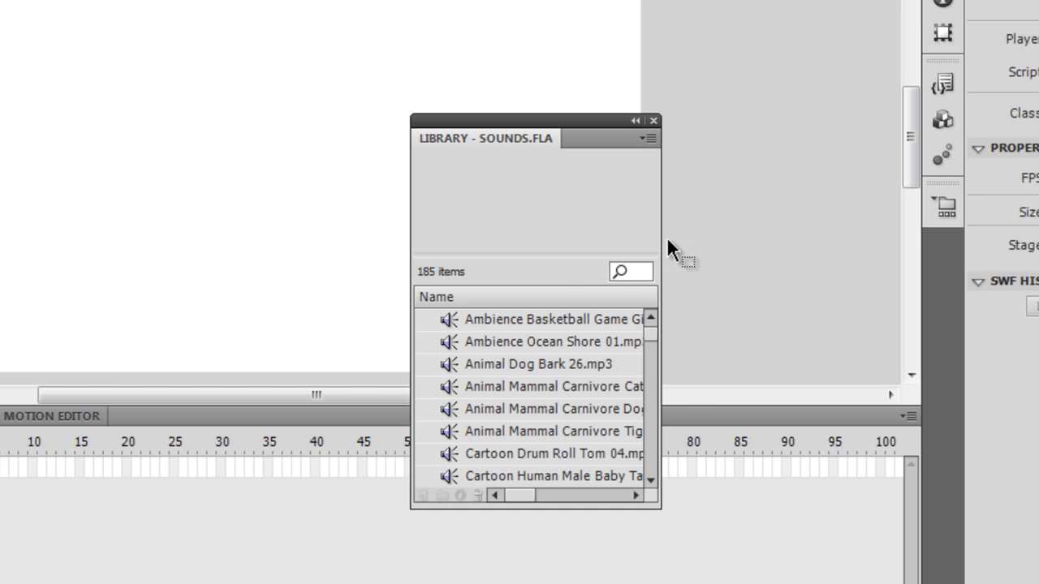
{"action": "left_click_drag", "start_coordinate": [660, 237], "coordinate": [879, 244]}
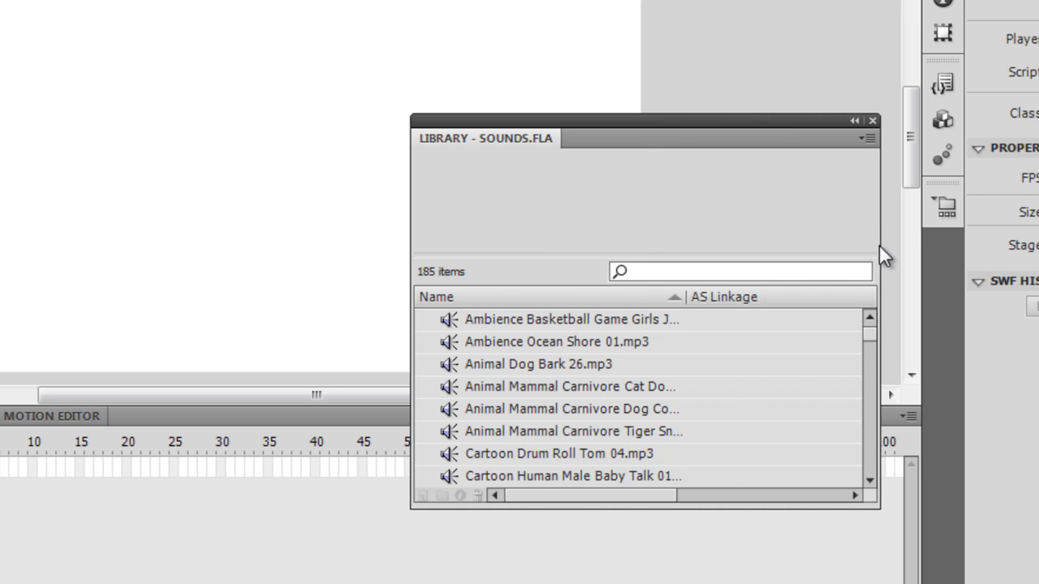
{"action": "left_click", "coordinate": [783, 271]}
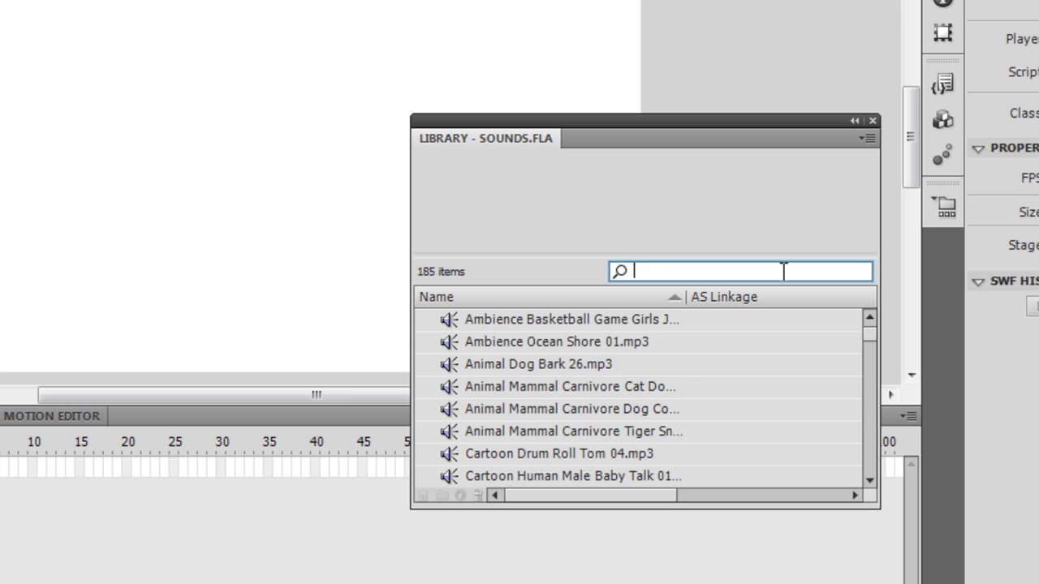
{"action": "type", "text": "siren"}
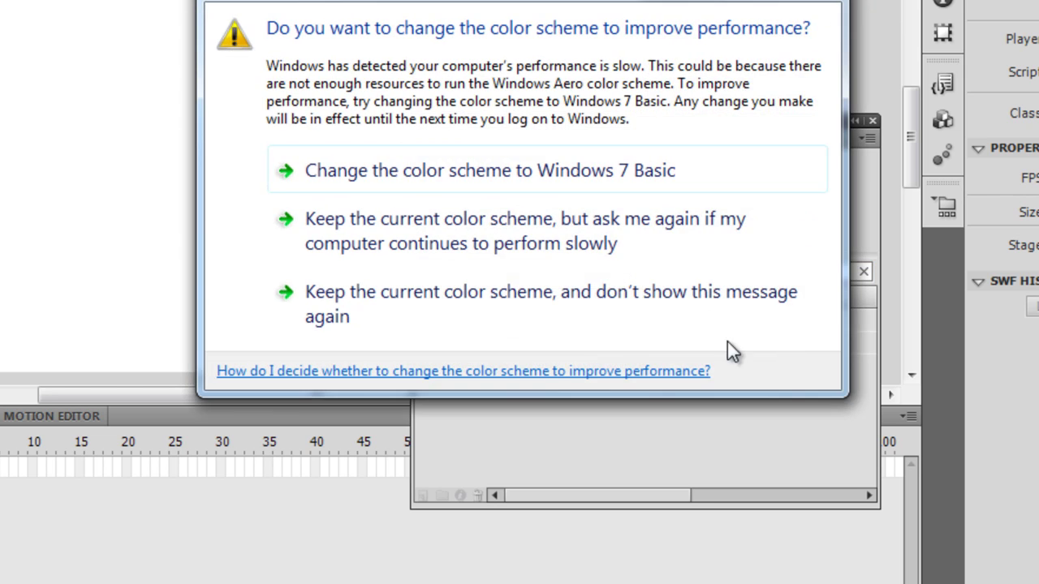
{"action": "left_click", "coordinate": [649, 286]}
Audition the three police siren sounds, previewing the Yelp siren
{"action": "left_click", "coordinate": [605, 319]}
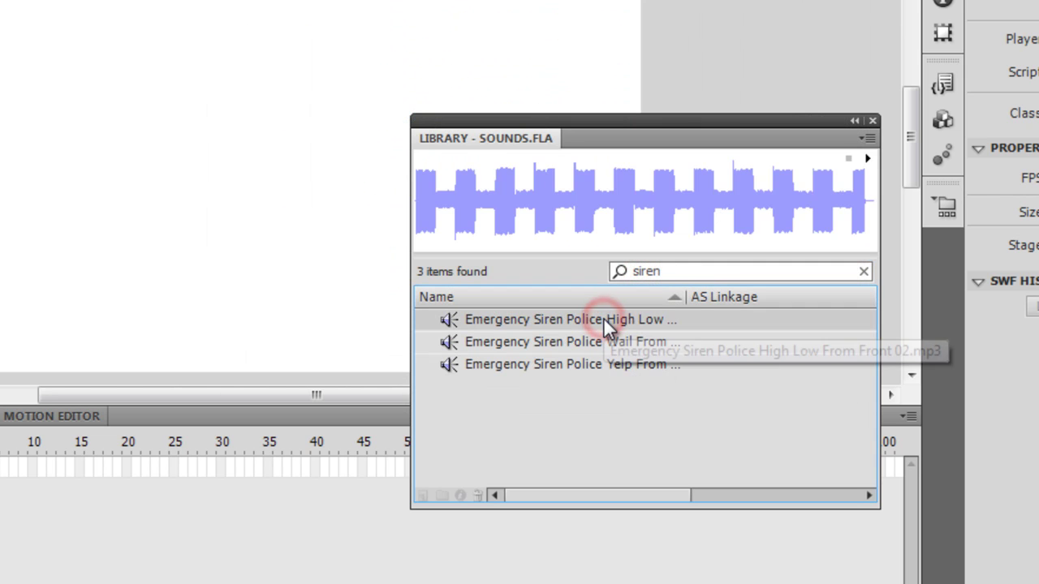
{"action": "left_click", "coordinate": [608, 341]}
{"action": "left_click", "coordinate": [615, 363]}
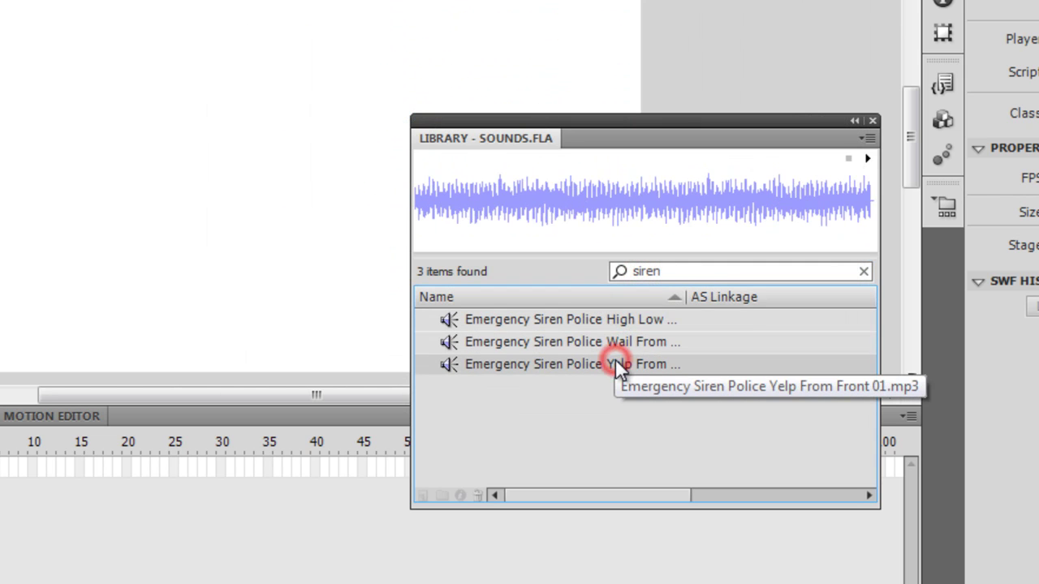
{"action": "left_click", "coordinate": [865, 157]}
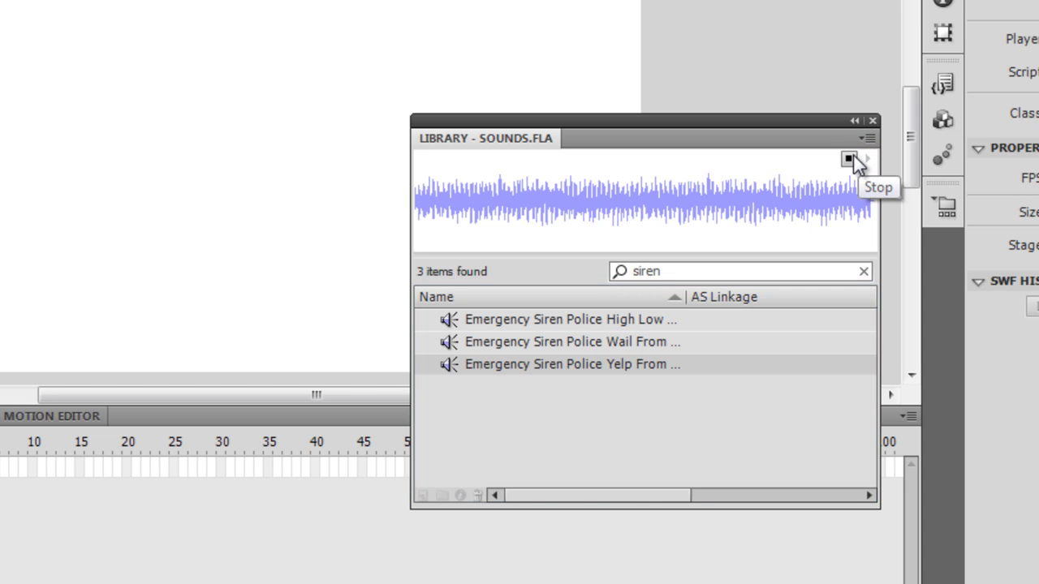
{"action": "left_click", "coordinate": [850, 158]}
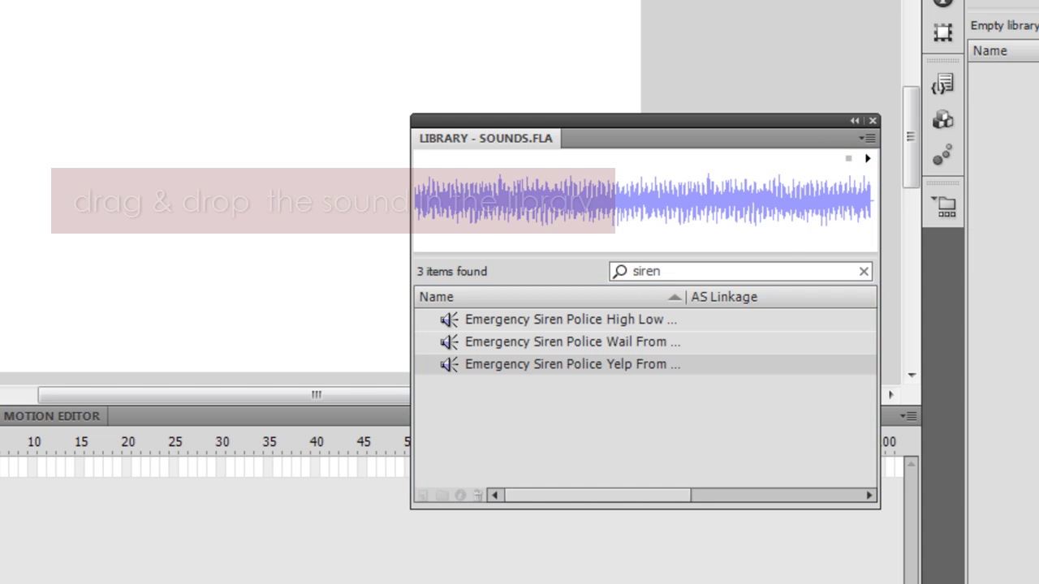
Add the Emergency Siren Police Yelp sound to Untitled-2's library and close the Sounds library
{"action": "left_click_drag", "start_coordinate": [626, 363], "coordinate": [842, 344]}
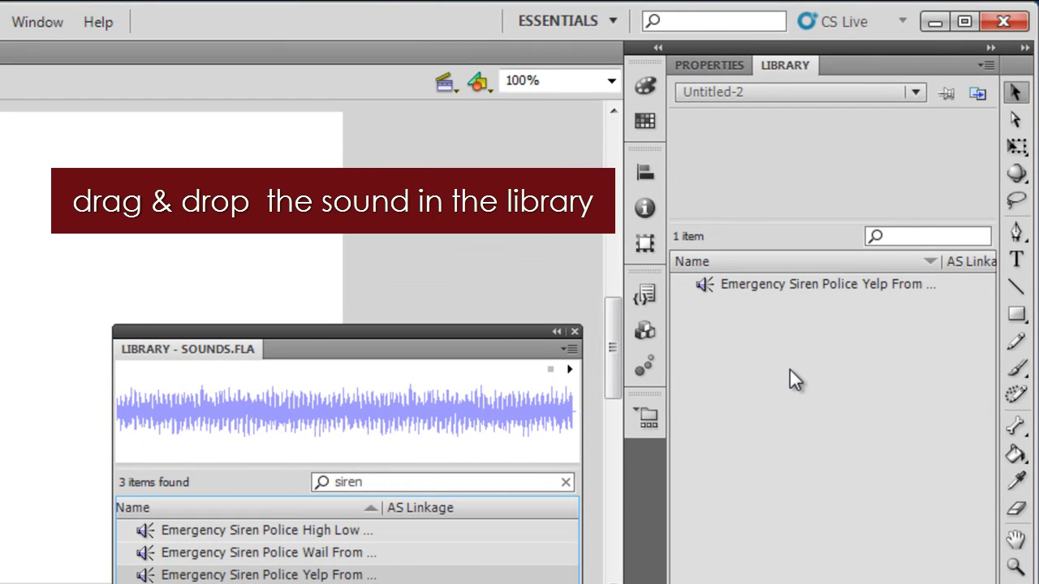
{"action": "left_click", "coordinate": [894, 291]}
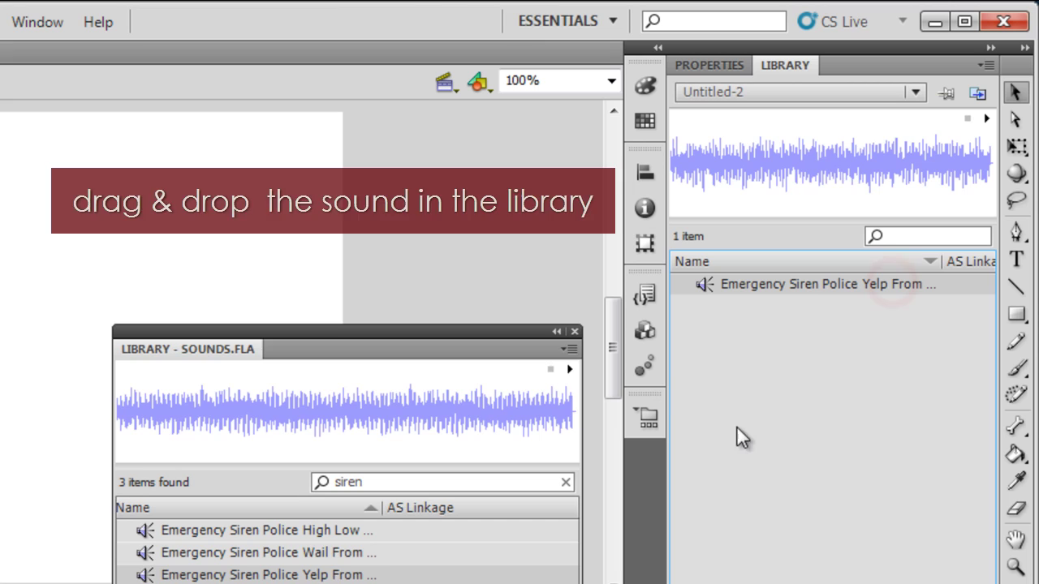
{"action": "left_click", "coordinate": [574, 331]}
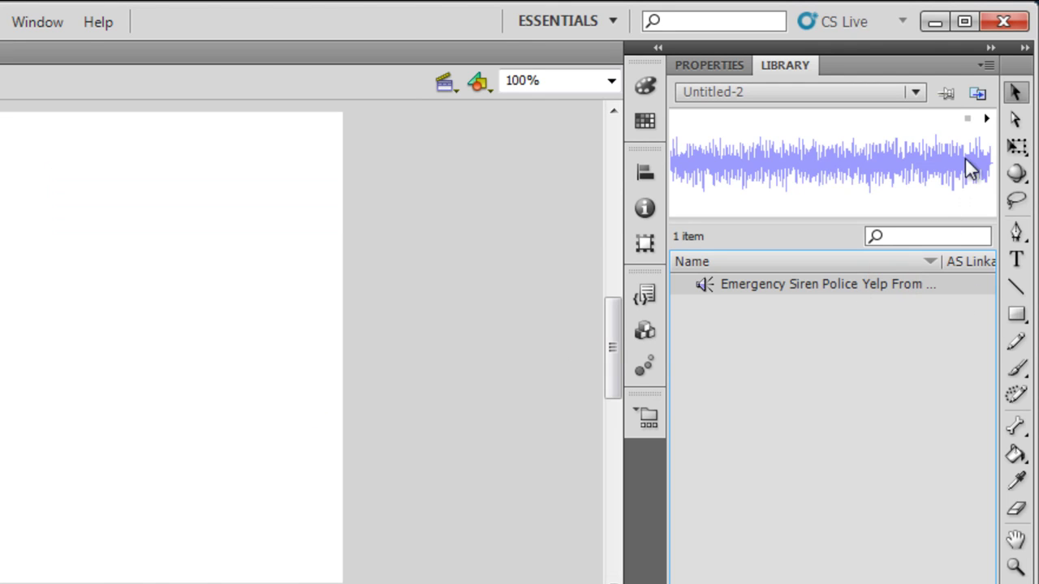
Preview the imported Yelp siren sound from the document library
{"action": "left_click", "coordinate": [987, 120]}
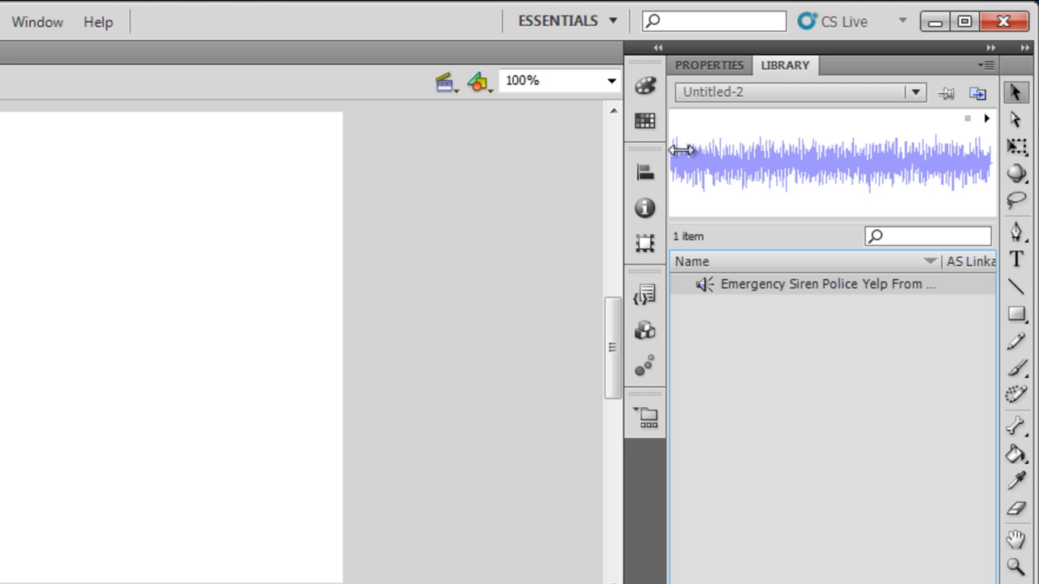
{"action": "left_click", "coordinate": [987, 120]}
{"action": "left_click", "coordinate": [967, 119]}
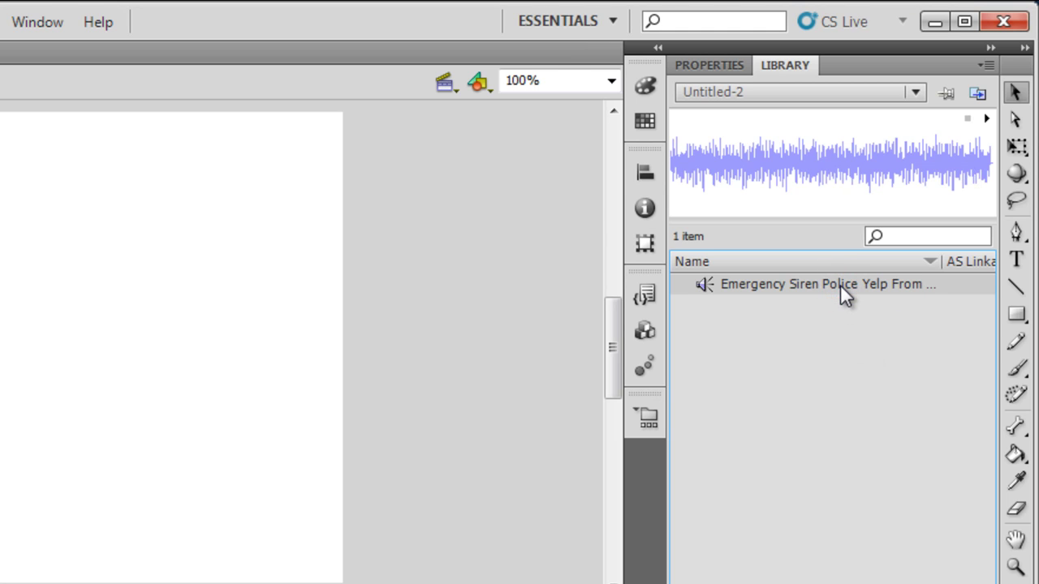
Drop the Yelp siren sound onto the stage and name Layer 1 'Police Siren'
{"action": "left_click_drag", "start_coordinate": [840, 286], "coordinate": [21, 353]}
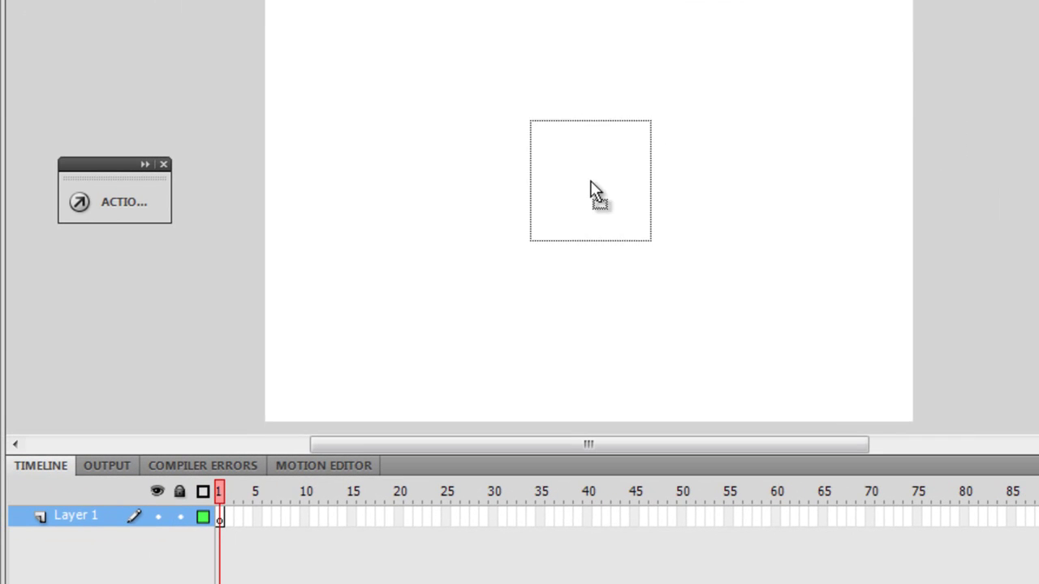
{"action": "left_click_drag", "start_coordinate": [590, 185], "coordinate": [191, 572]}
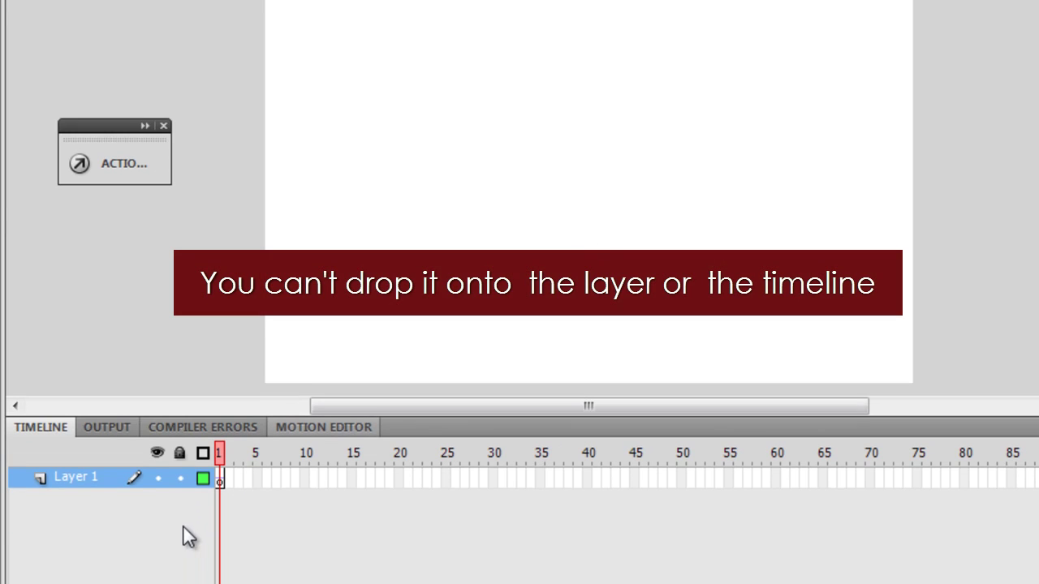
{"action": "double_click", "coordinate": [75, 518]}
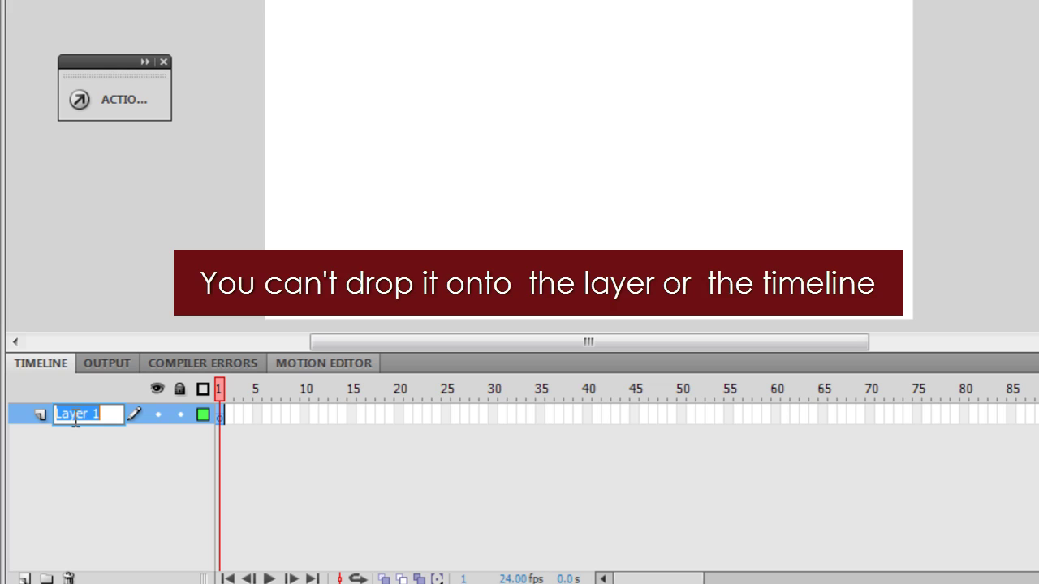
{"action": "type", "text": "Police"}
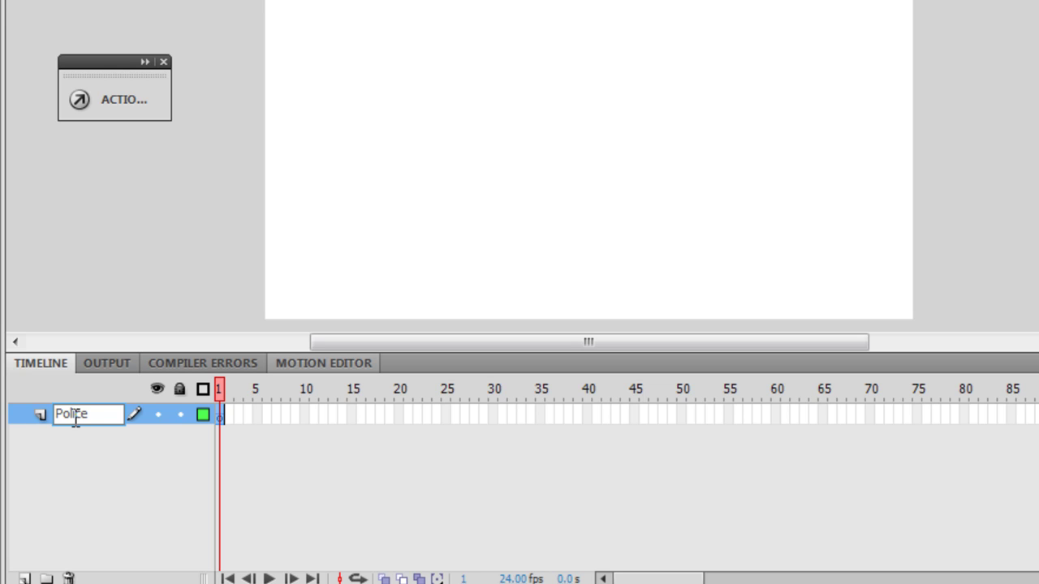
{"action": "type", "text": "Siren"}
{"action": "key", "text": "Return"}
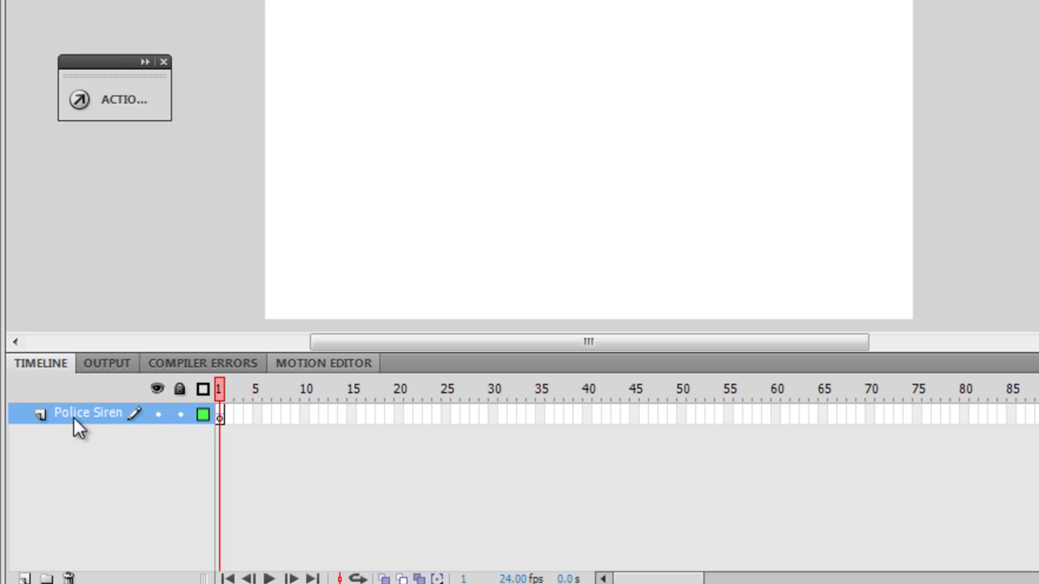
Set the Police Siren layer's height to 300% in Layer Properties
{"action": "right_click", "coordinate": [73, 417]}
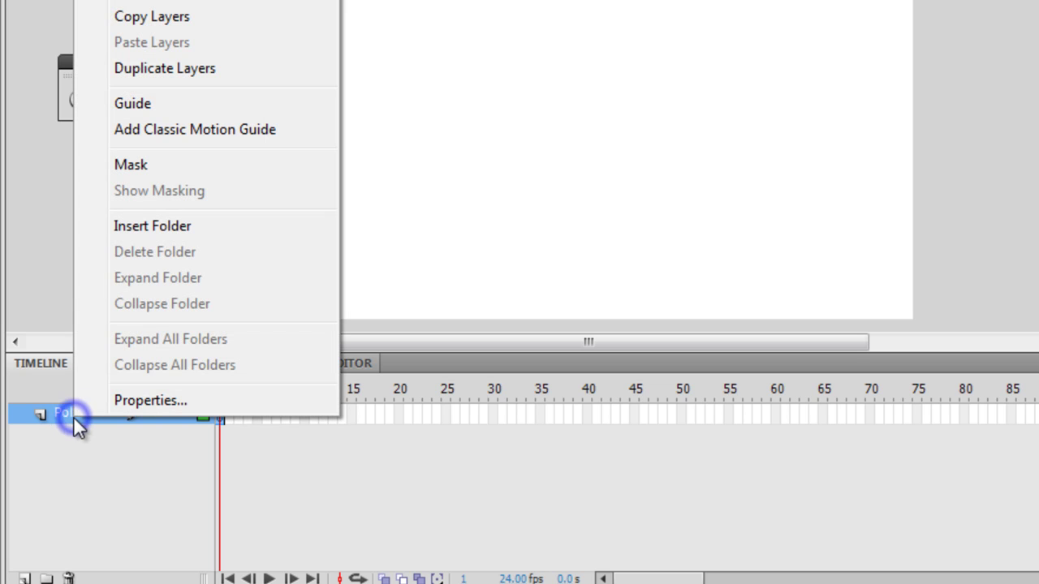
{"action": "left_click", "coordinate": [119, 400]}
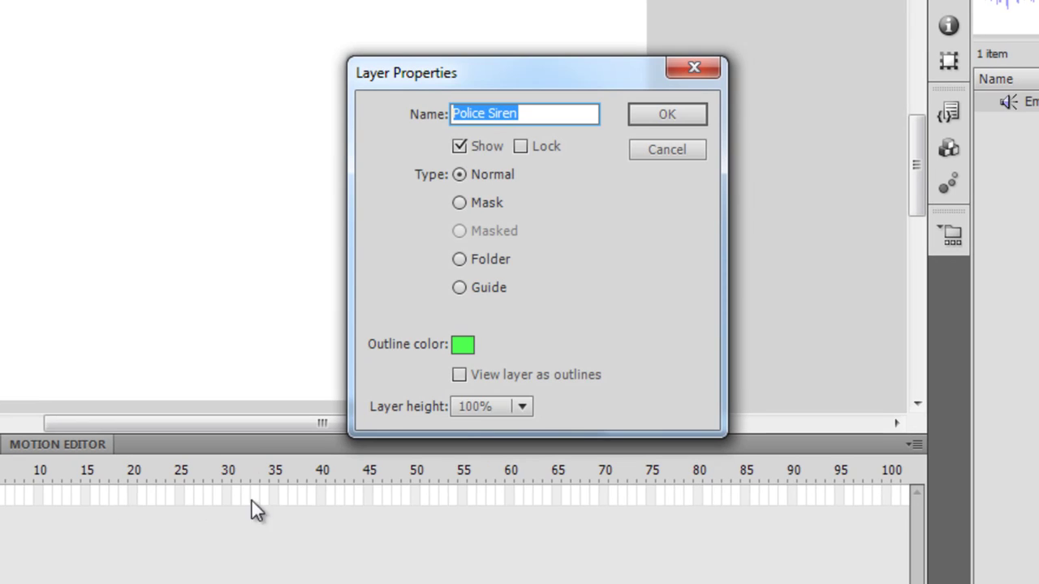
{"action": "left_click", "coordinate": [469, 408]}
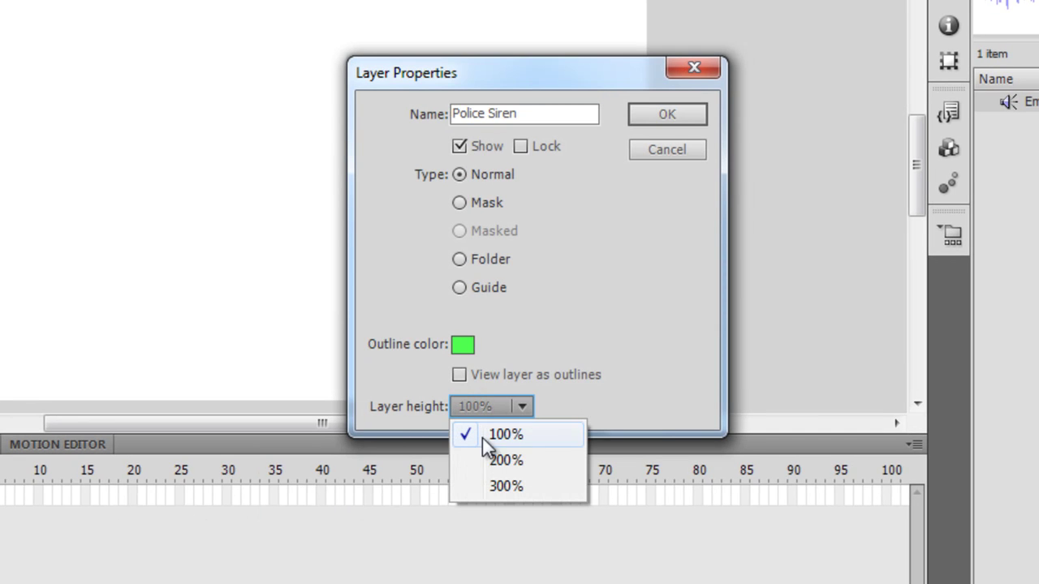
{"action": "left_click", "coordinate": [496, 487]}
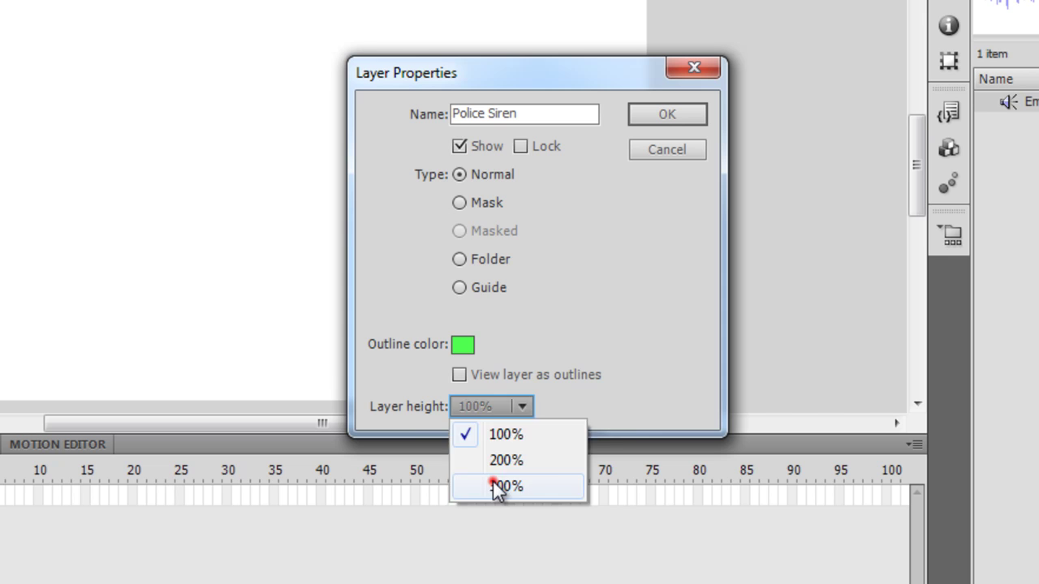
{"action": "left_click", "coordinate": [667, 116]}
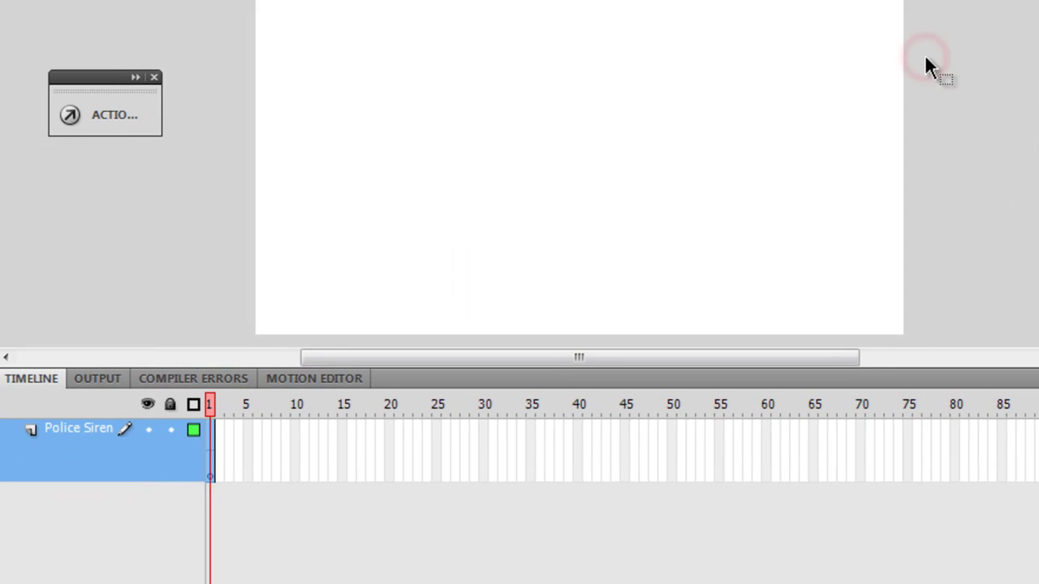
{"action": "left_click", "coordinate": [128, 556]}
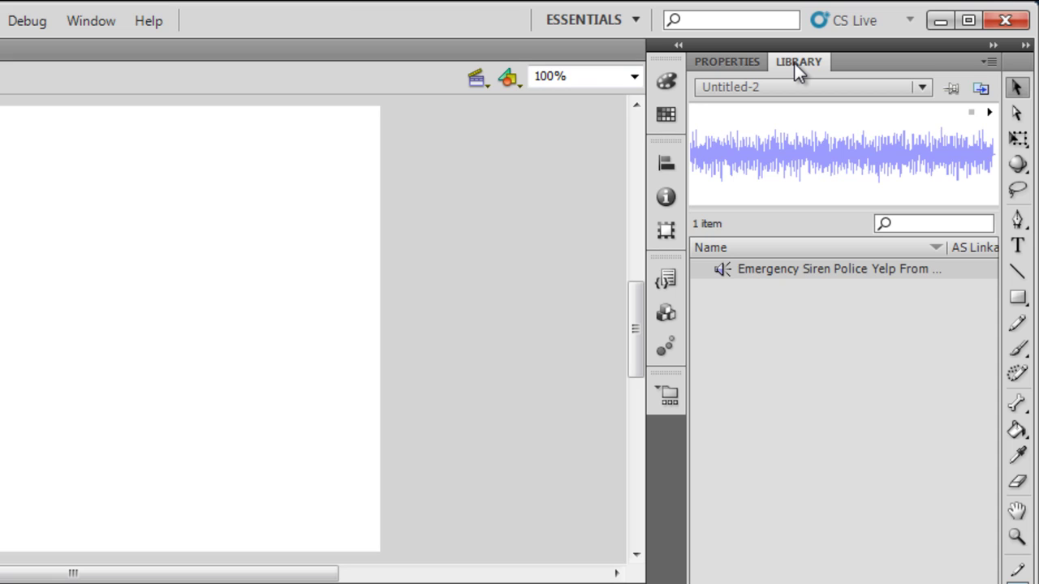
Inspect frame 1's sound settings in Properties, leaving the sound and effect unchanged
{"action": "left_click", "coordinate": [746, 64]}
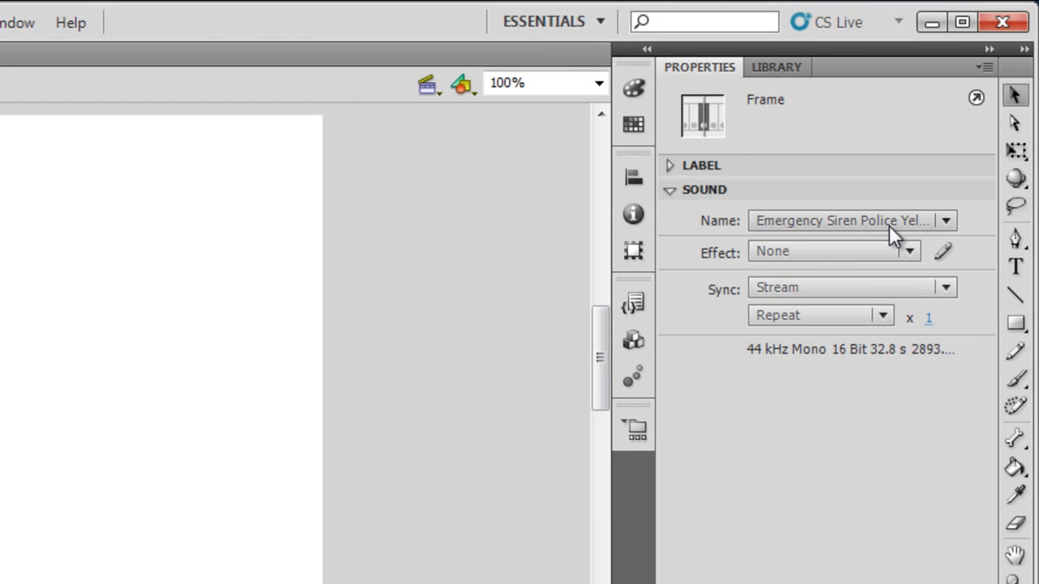
{"action": "left_click", "coordinate": [672, 191]}
{"action": "left_click", "coordinate": [673, 192]}
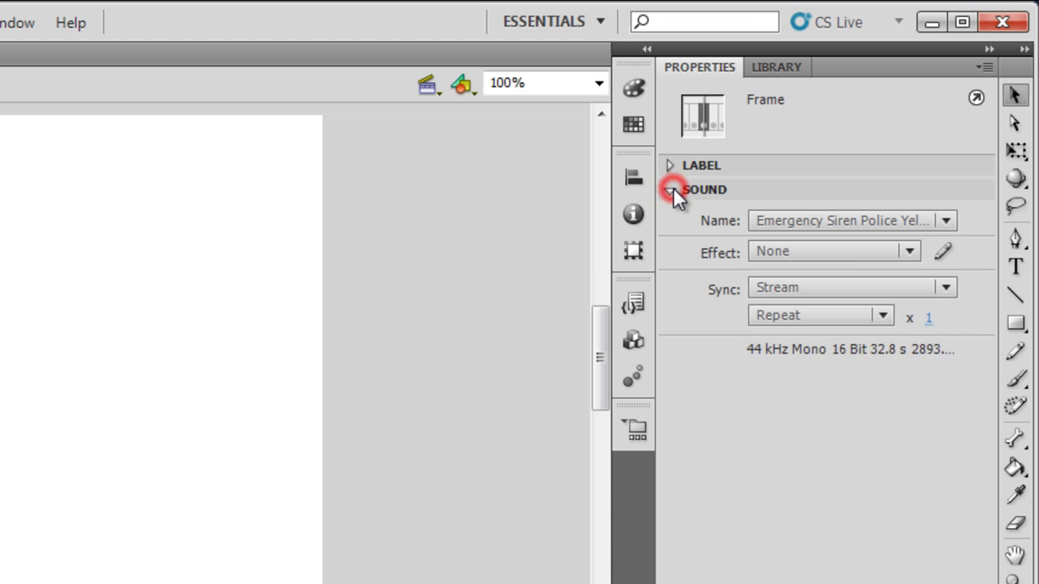
{"action": "left_click", "coordinate": [672, 190]}
{"action": "left_click", "coordinate": [673, 189]}
{"action": "left_click", "coordinate": [673, 190]}
{"action": "left_click", "coordinate": [673, 190]}
{"action": "left_click", "coordinate": [908, 219]}
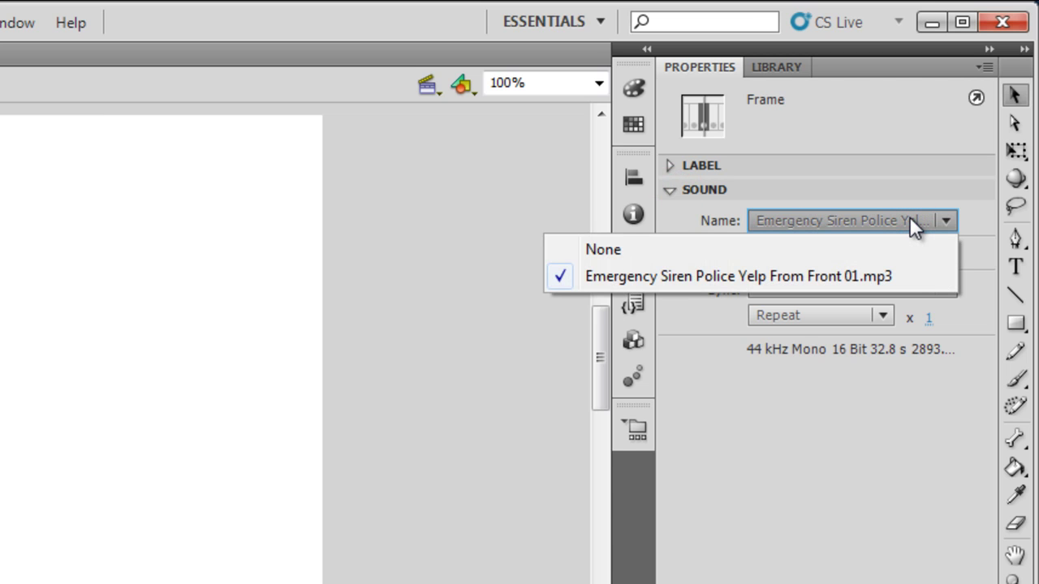
{"action": "left_click", "coordinate": [909, 216]}
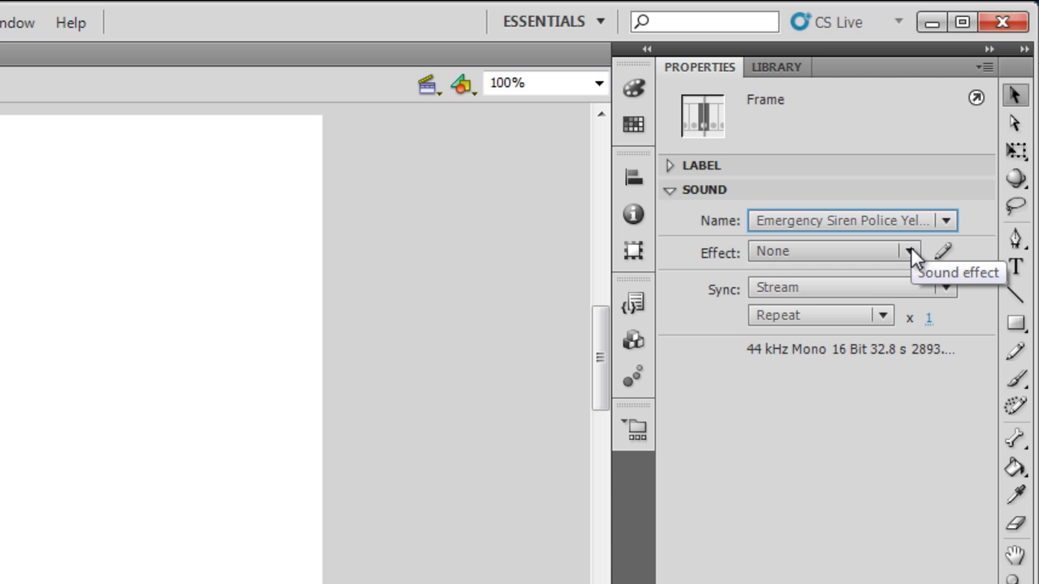
{"action": "left_click", "coordinate": [910, 252]}
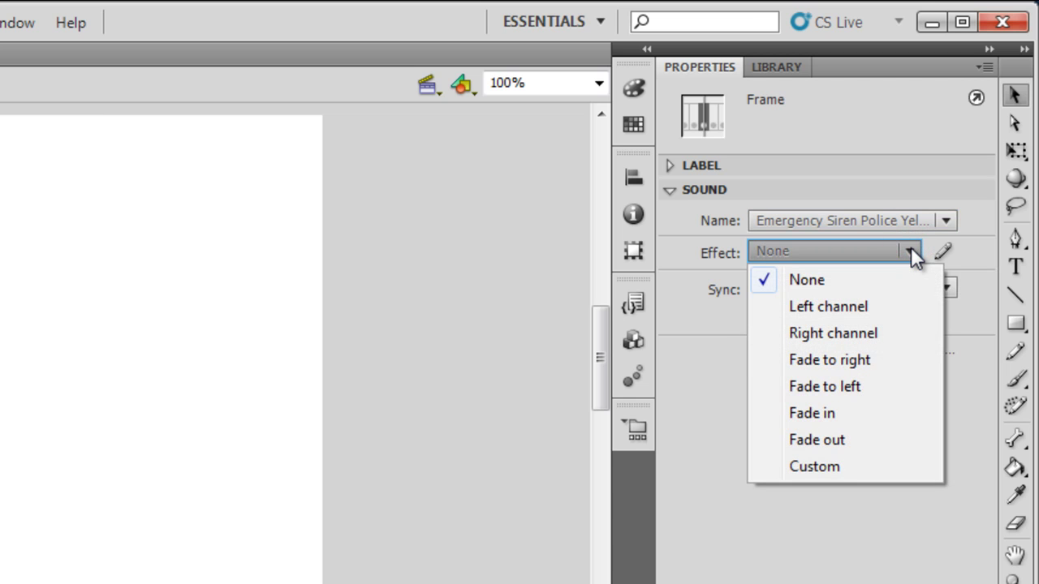
{"action": "left_click", "coordinate": [910, 250]}
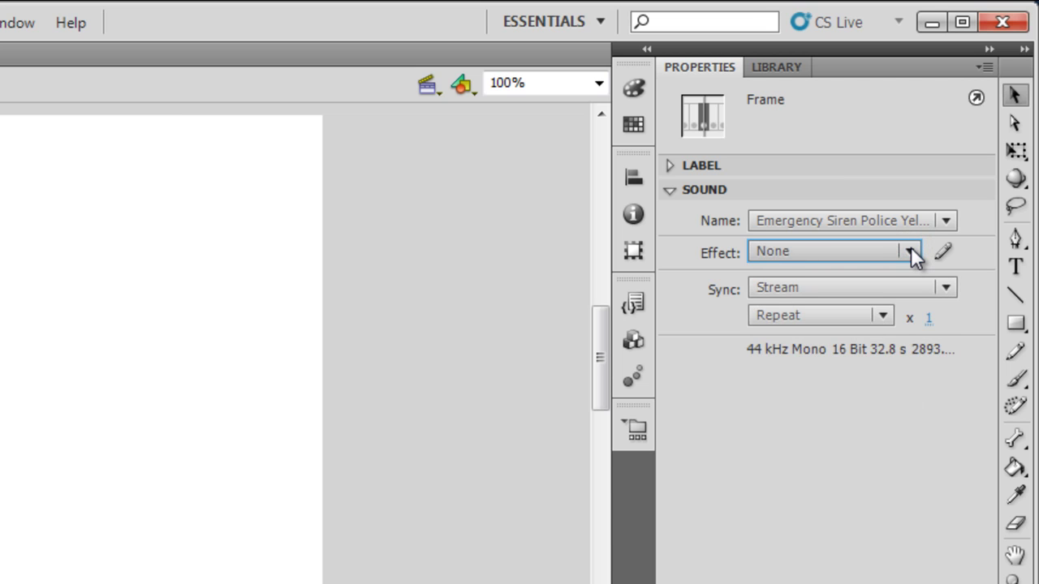
Set the siren sound's sync to Event, then switch it back to Stream
{"action": "left_click", "coordinate": [804, 290]}
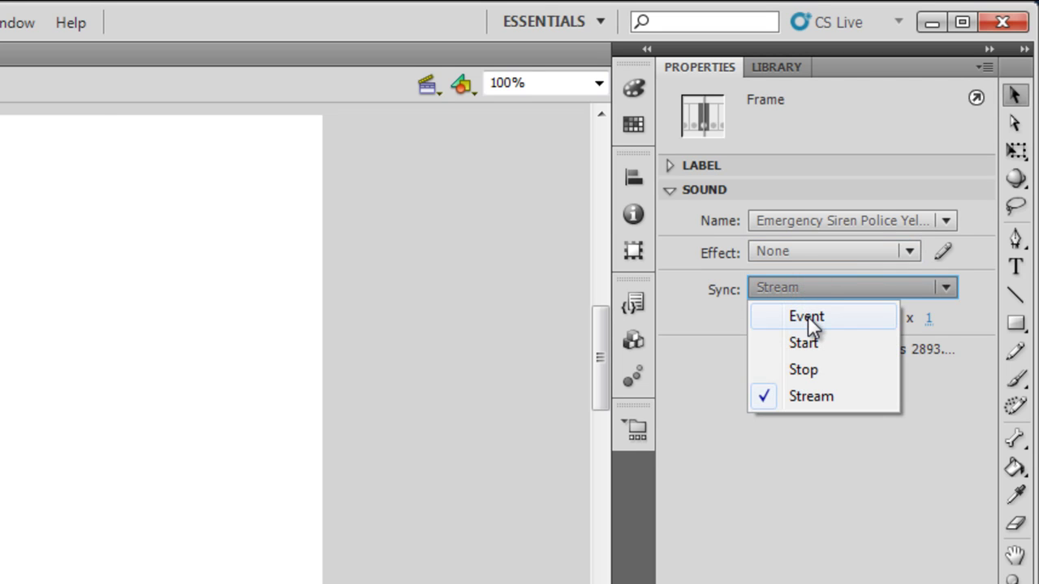
{"action": "left_click", "coordinate": [808, 316]}
{"action": "left_click", "coordinate": [813, 288]}
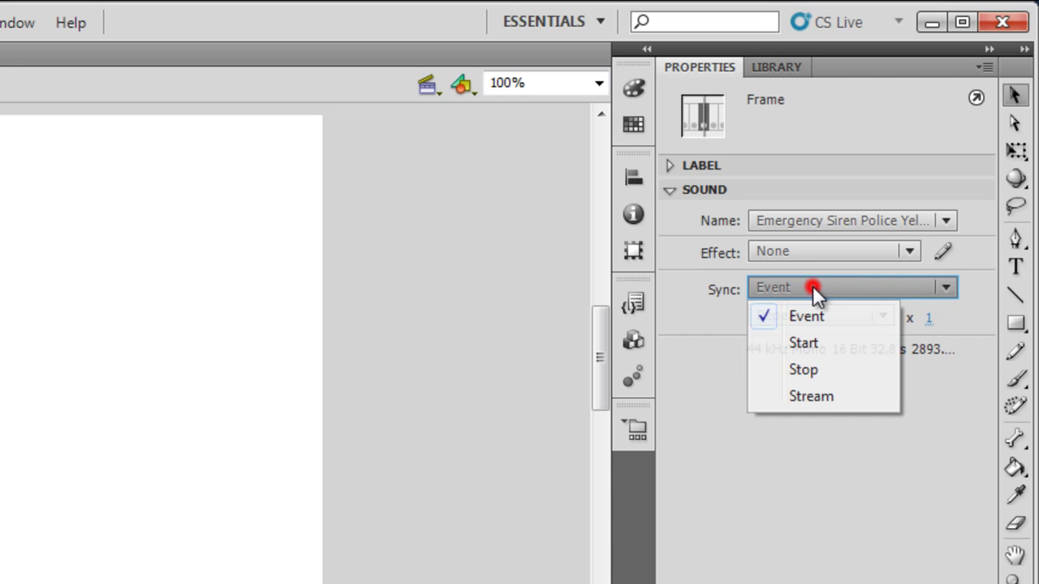
{"action": "left_click", "coordinate": [852, 392]}
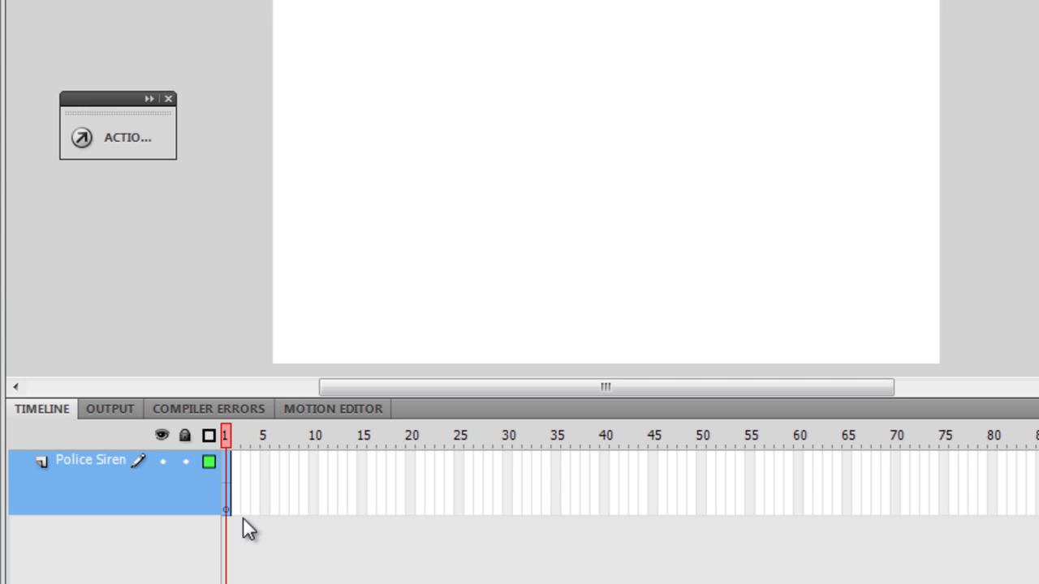
Test the movie with Ctrl+Enter, close the player, and select Police Siren frame 1
{"action": "key", "text": "ctrl+Return"}
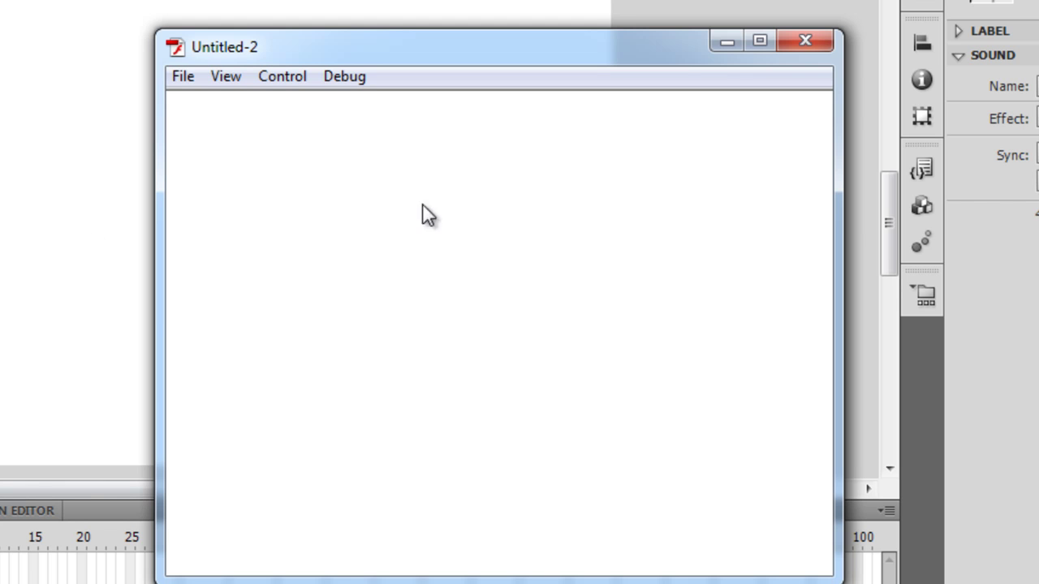
{"action": "left_click", "coordinate": [822, 40]}
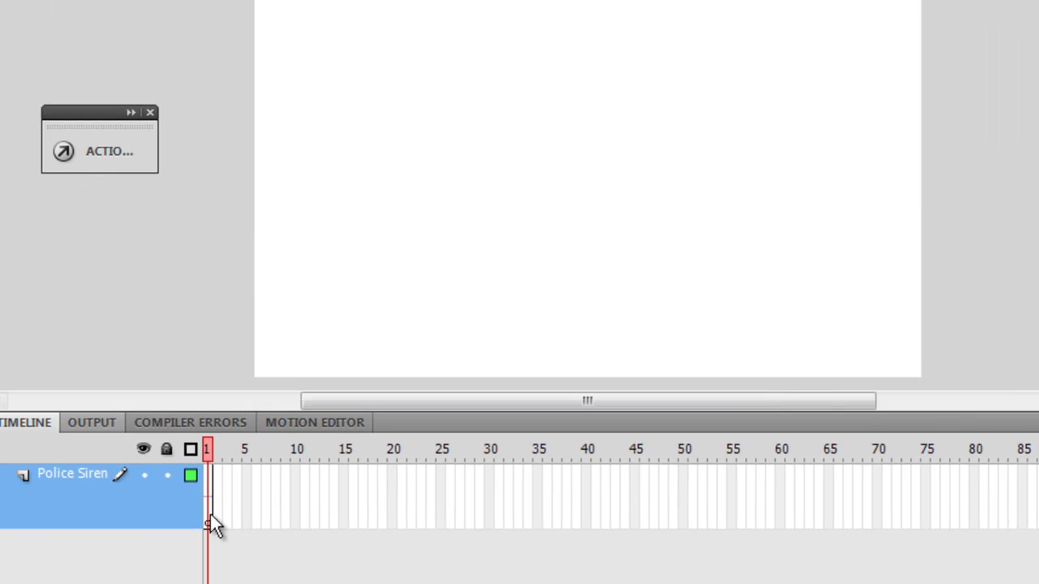
{"action": "left_click", "coordinate": [179, 529]}
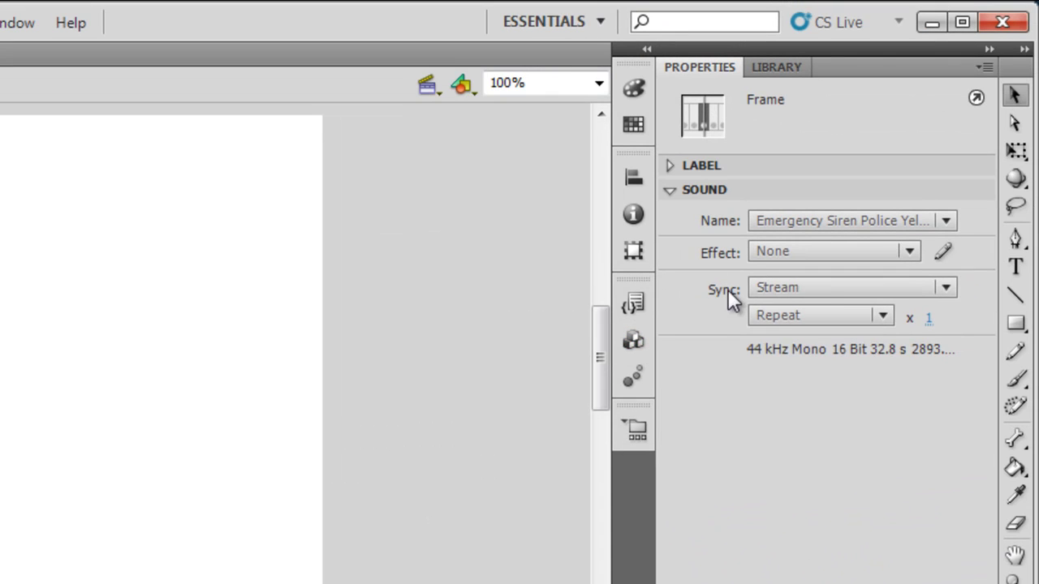
{"action": "left_click", "coordinate": [869, 274]}
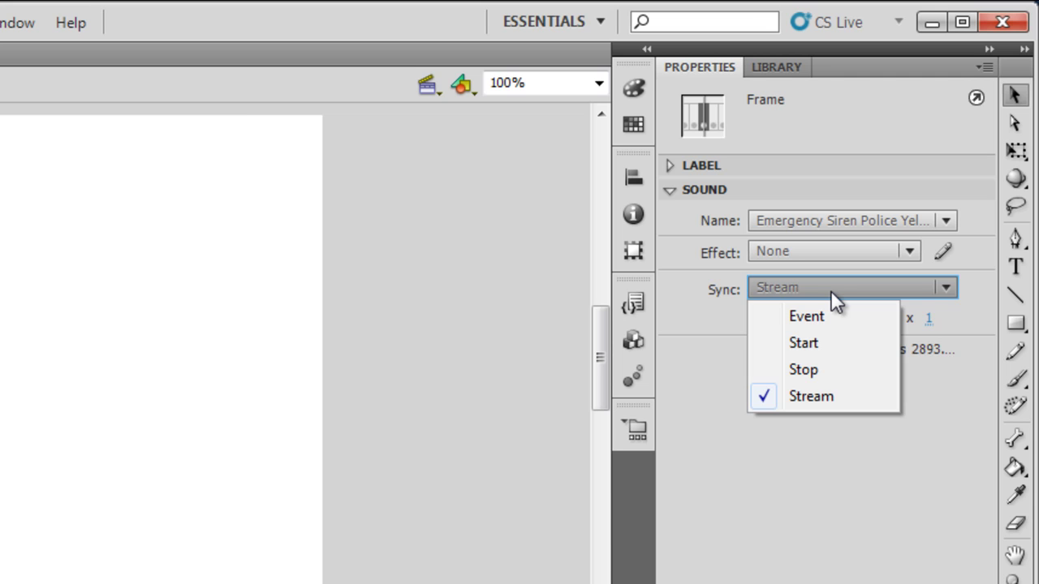
{"action": "left_click", "coordinate": [831, 290]}
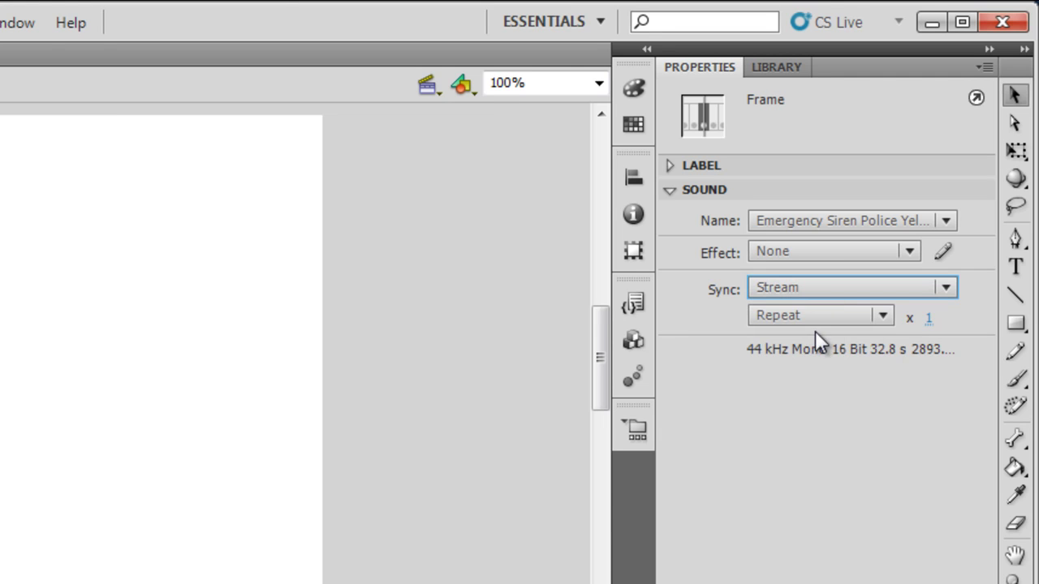
{"action": "left_click", "coordinate": [879, 316]}
{"action": "left_click", "coordinate": [879, 315]}
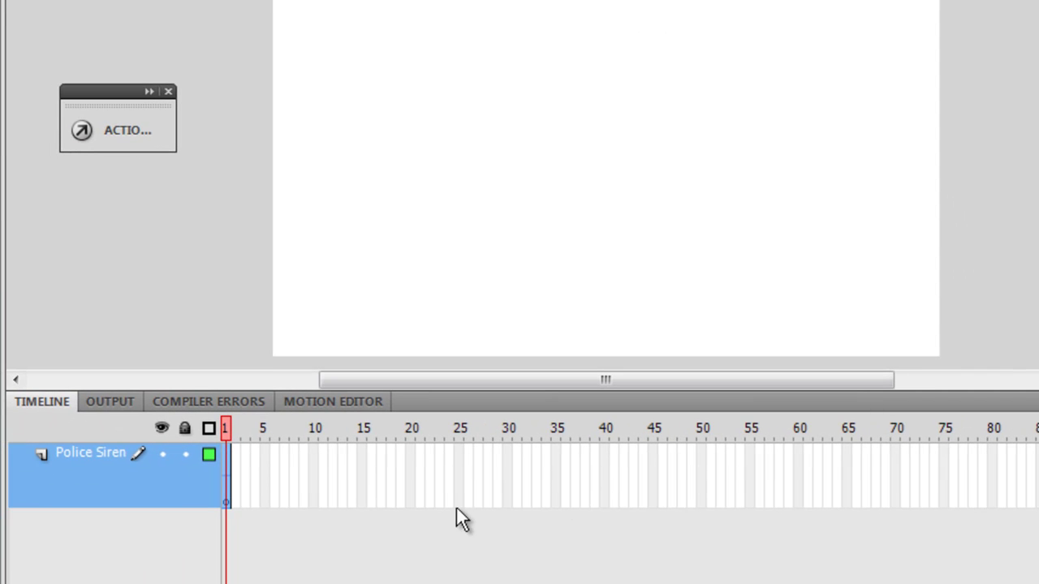
Extend the Police Siren layer to frame 24 with F5 and add a keyframe there
{"action": "left_click", "coordinate": [449, 497]}
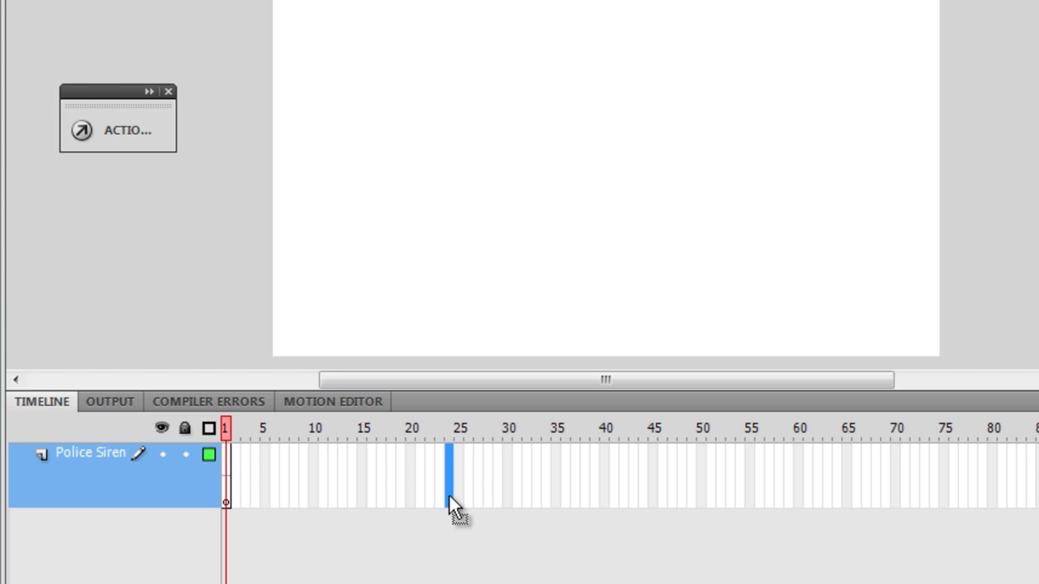
{"action": "key", "text": "F5"}
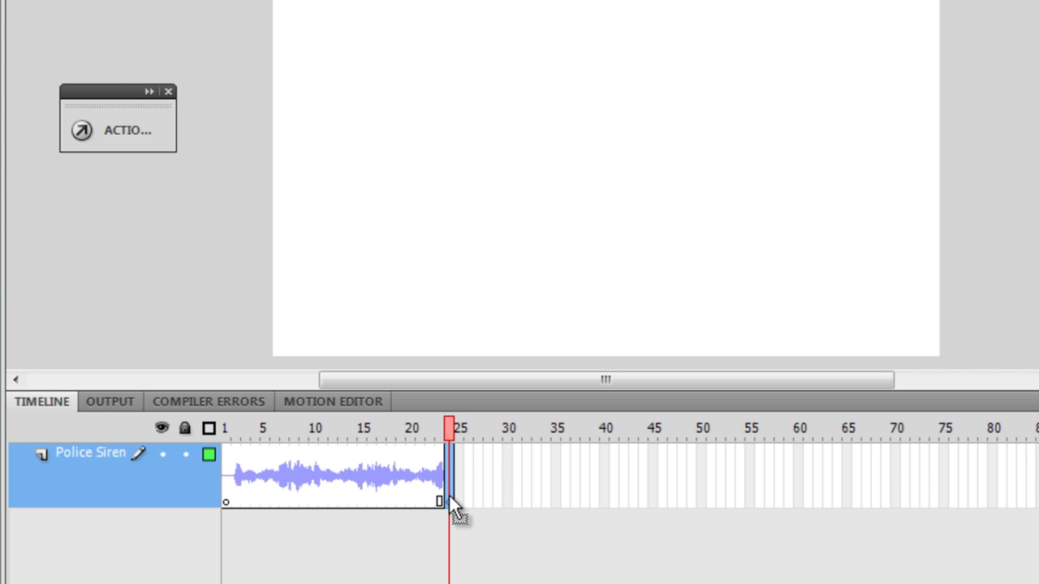
{"action": "left_click_drag", "start_coordinate": [451, 503], "coordinate": [451, 502]}
{"action": "left_click", "coordinate": [450, 429]}
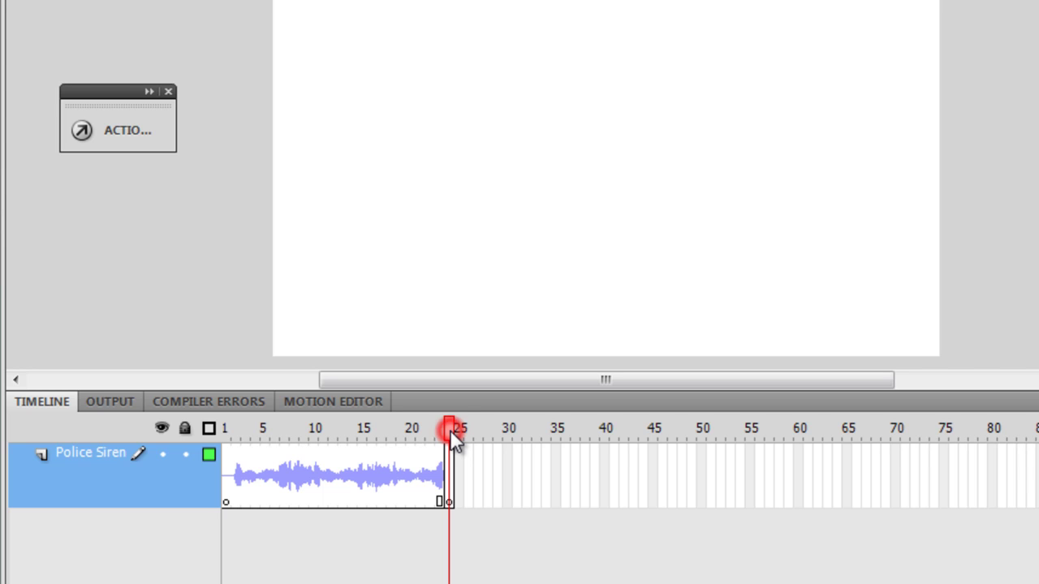
Play the timeline to hear the siren across frames 1–24, then select frame 1
{"action": "key", "text": "Return"}
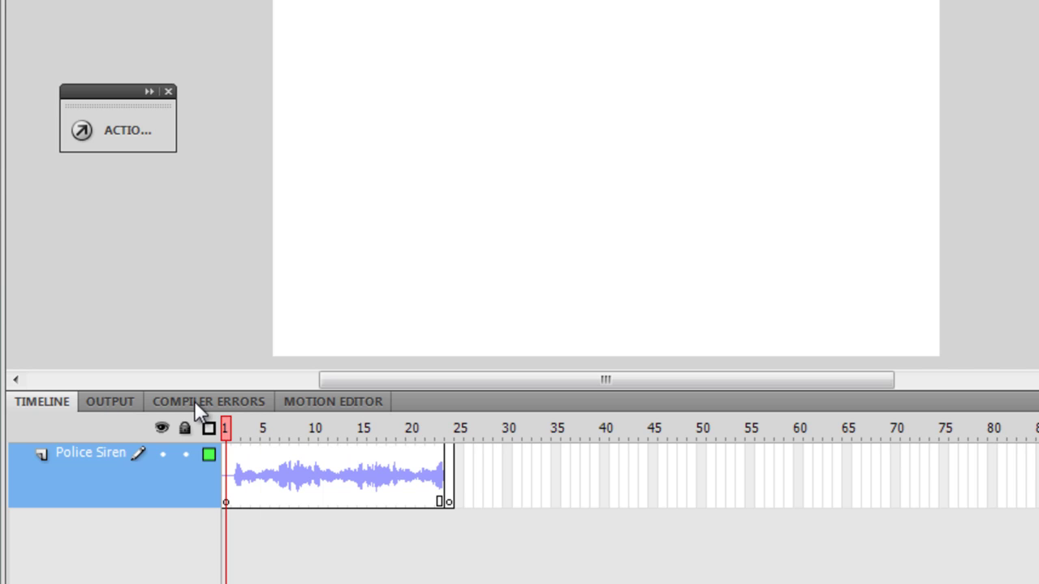
{"action": "mouse_move", "coordinate": [226, 428]}
{"action": "left_mouse_down"}
{"action": "mouse_move", "coordinate": [459, 424]}
{"action": "mouse_move", "coordinate": [211, 436]}
{"action": "mouse_move", "coordinate": [456, 450]}
{"action": "mouse_move", "coordinate": [339, 452]}
{"action": "mouse_move", "coordinate": [227, 435]}
{"action": "mouse_move", "coordinate": [460, 438]}
{"action": "mouse_move", "coordinate": [208, 438]}
{"action": "left_mouse_up"}
{"action": "left_click", "coordinate": [224, 499]}
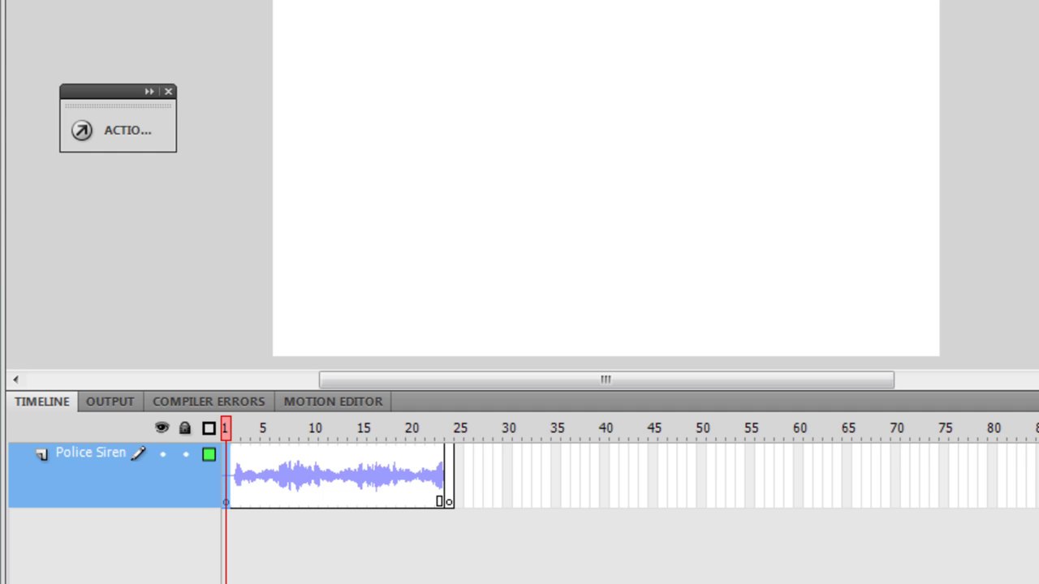
Set the siren's sync to Event and scrub frames 1–24 to hear it
{"action": "left_click", "coordinate": [1011, 209]}
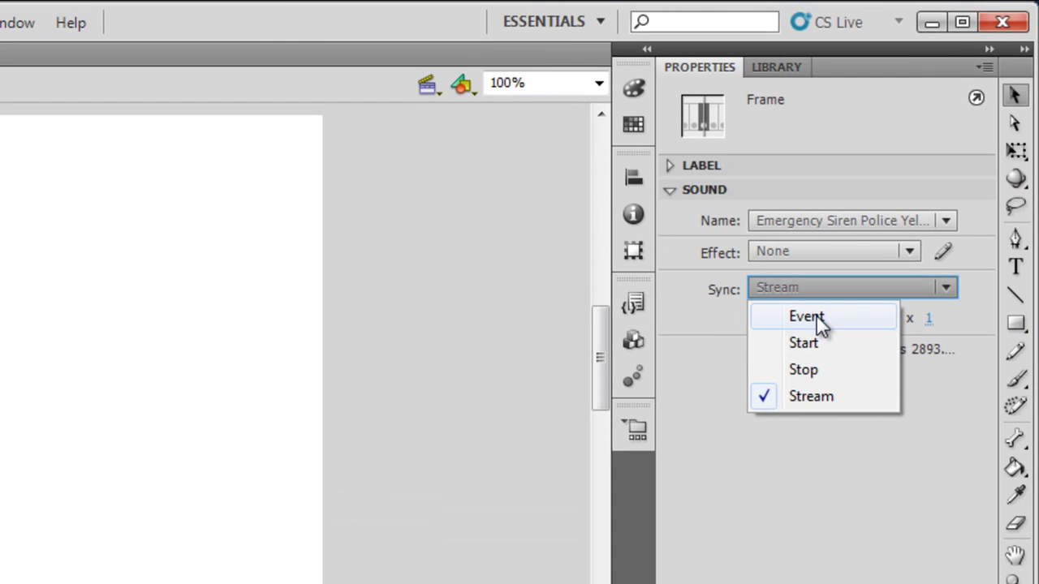
{"action": "left_click", "coordinate": [816, 315]}
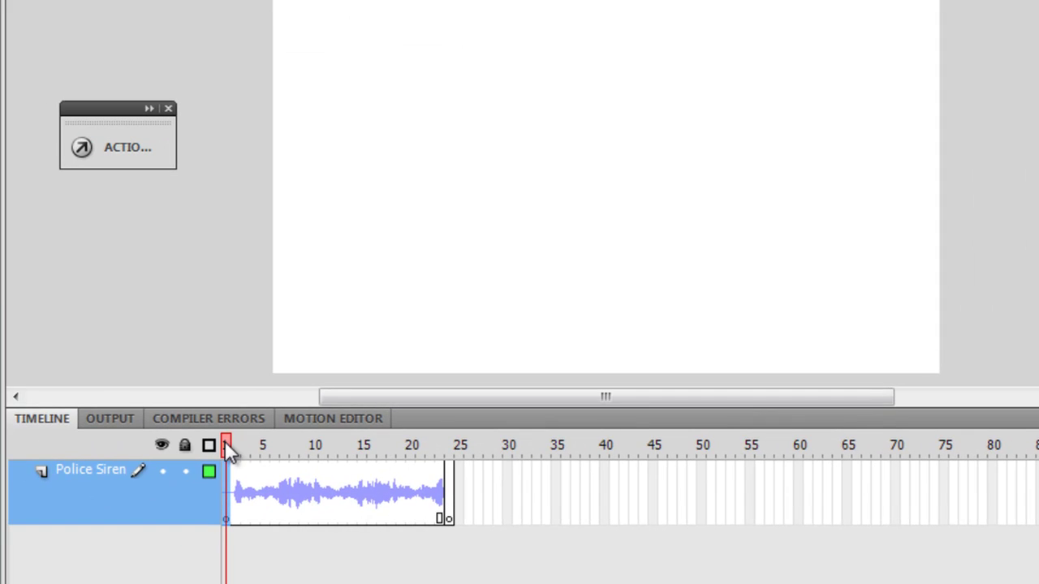
{"action": "left_click_drag", "start_coordinate": [225, 442], "coordinate": [53, 424]}
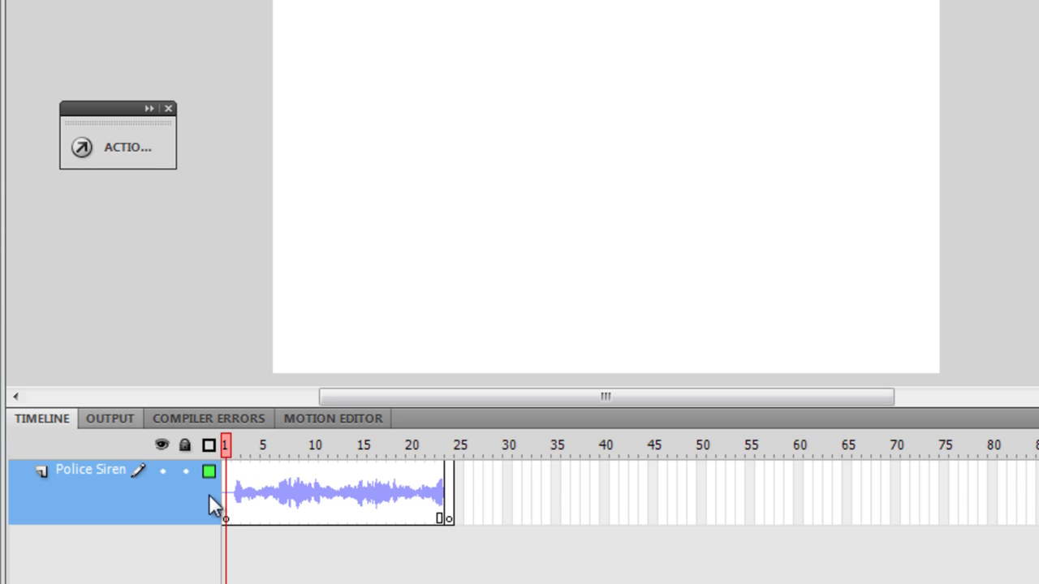
{"action": "left_click", "coordinate": [225, 512]}
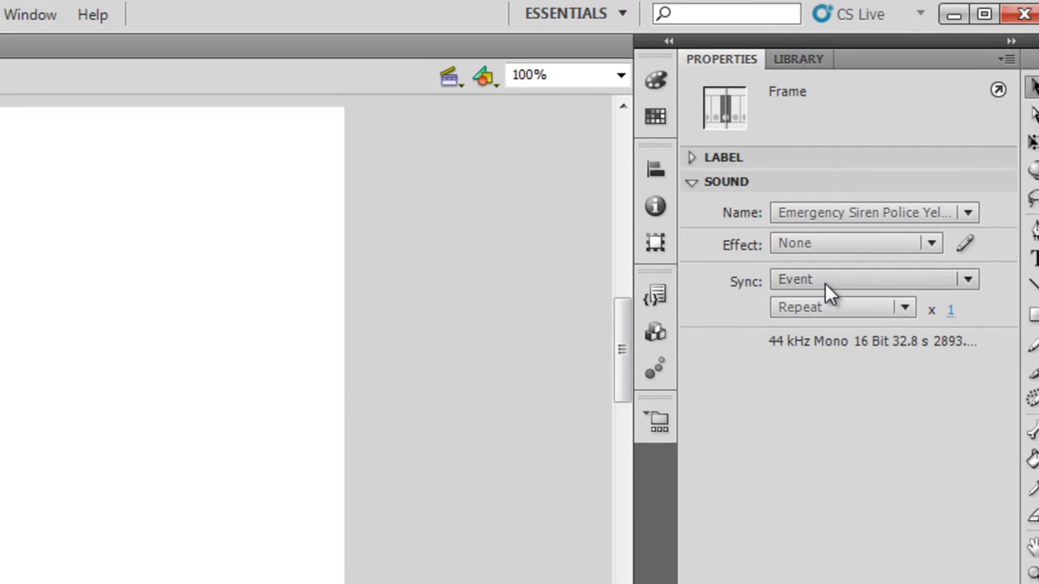
Try Start sync with a scrub across frames 1–24, then settle on Stream
{"action": "left_click", "coordinate": [803, 291]}
{"action": "left_click", "coordinate": [815, 344]}
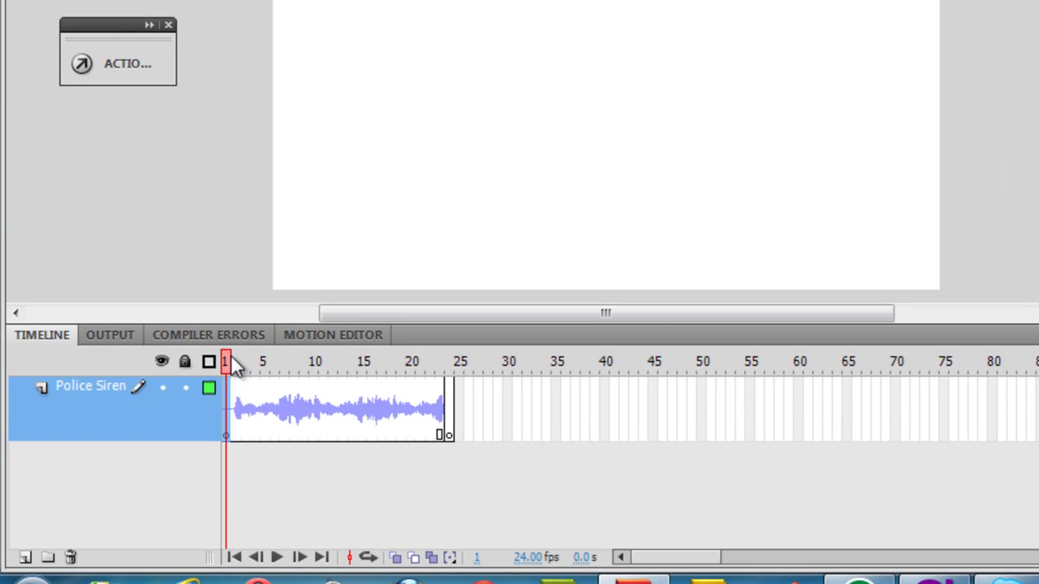
{"action": "left_click_drag", "start_coordinate": [231, 357], "coordinate": [71, 305]}
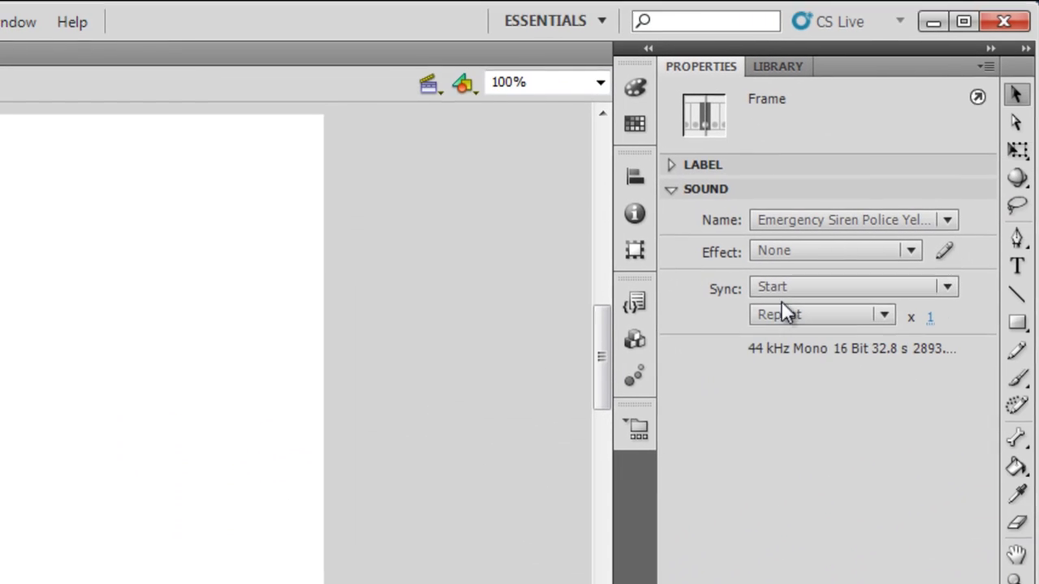
{"action": "left_click", "coordinate": [789, 290]}
{"action": "left_click", "coordinate": [807, 396]}
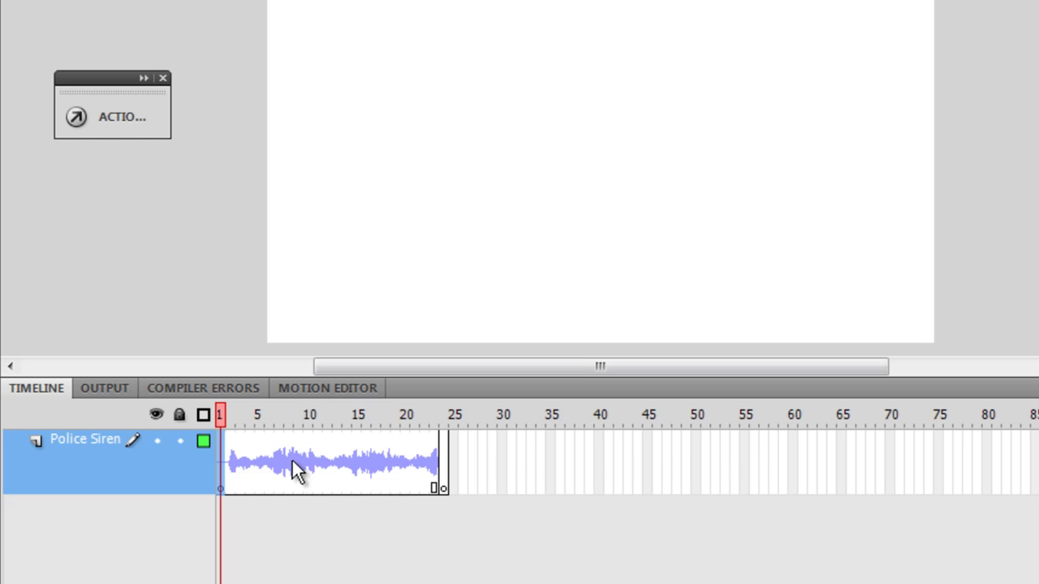
{"action": "left_click_drag", "start_coordinate": [227, 408], "coordinate": [166, 375]}
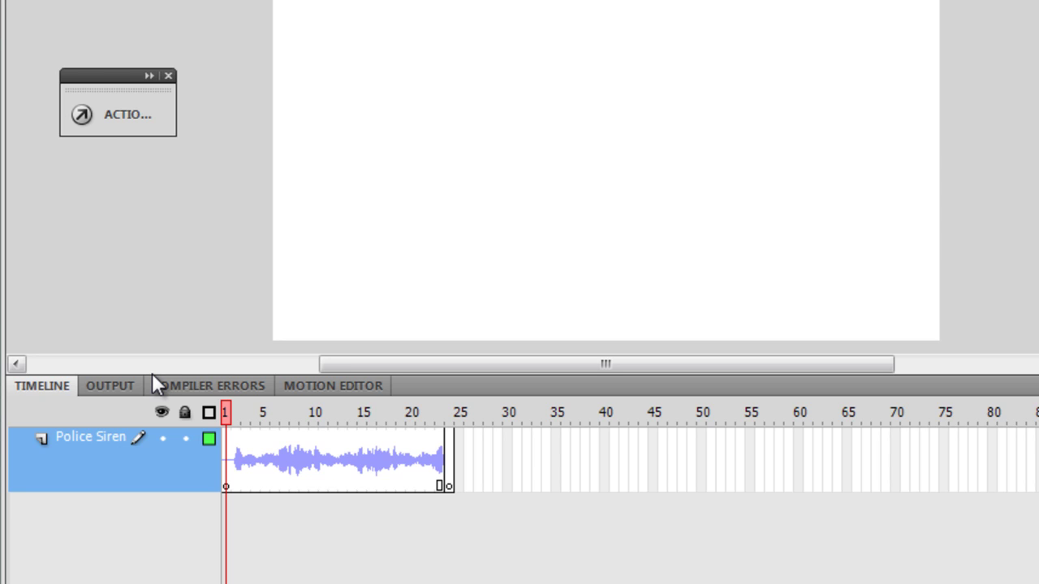
{"action": "key", "text": "ctrl+Return"}
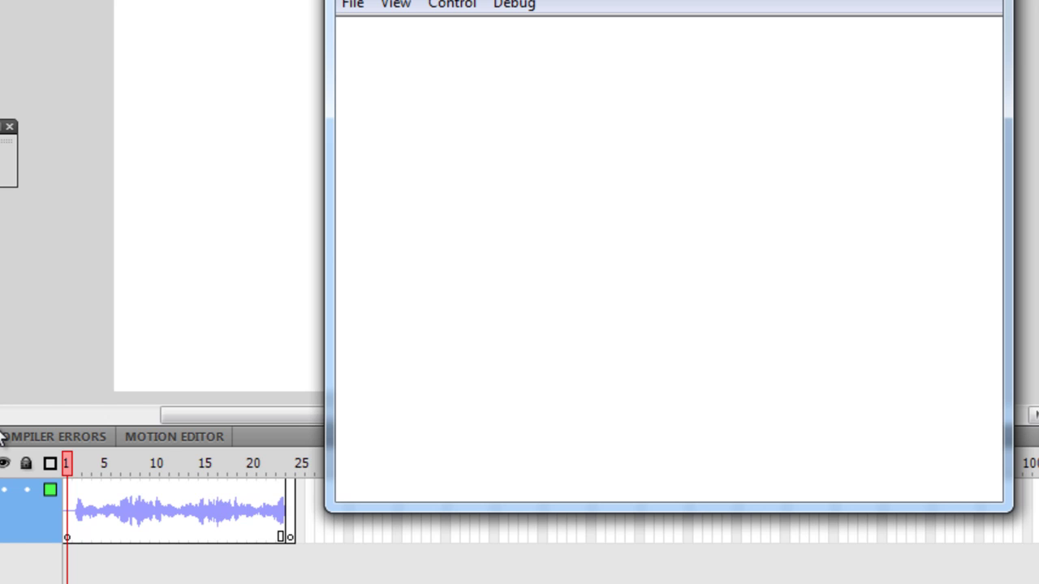
{"action": "left_click", "coordinate": [989, 0]}
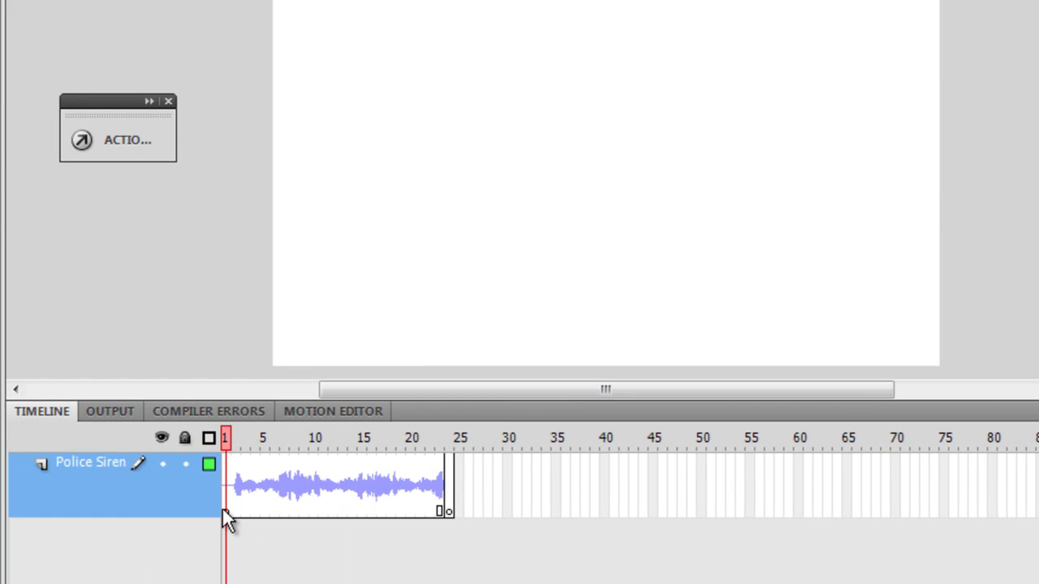
Set the frame-1 siren sound's sync to Event
{"action": "left_click", "coordinate": [223, 509]}
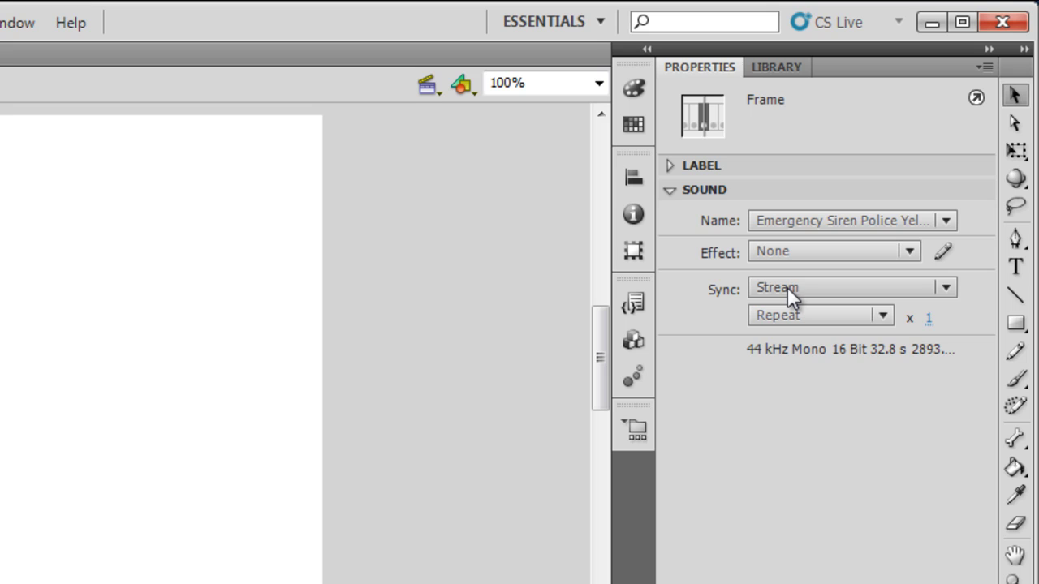
{"action": "left_click", "coordinate": [787, 286]}
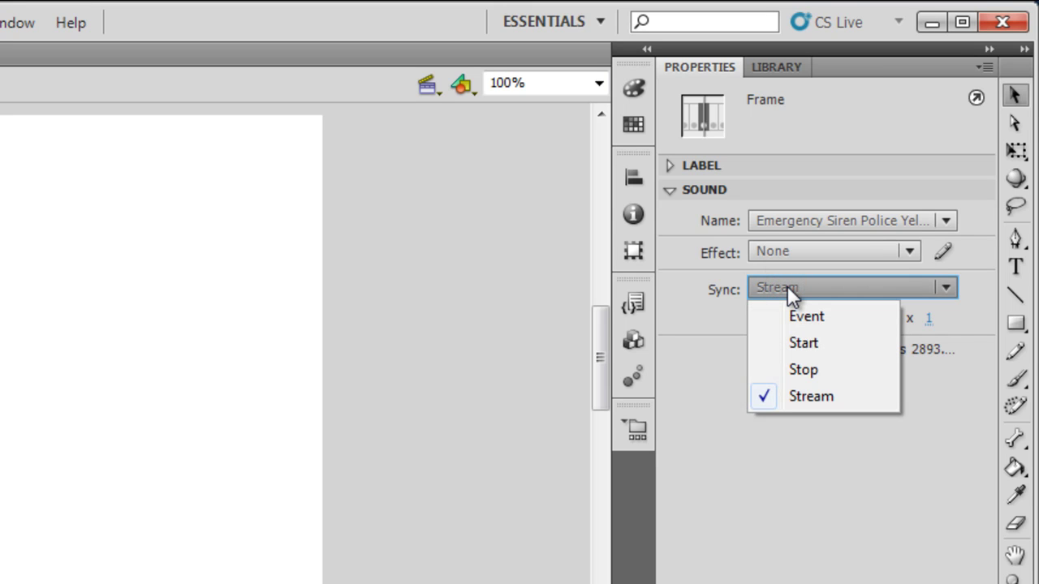
{"action": "left_click", "coordinate": [817, 323]}
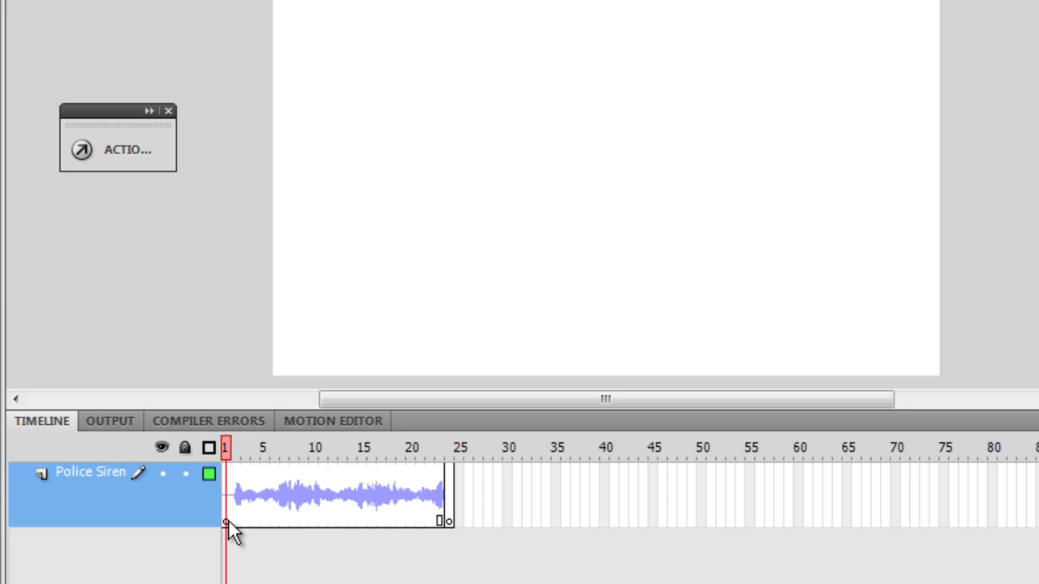
Remove frames 1–24 from the Police Siren layer, leaving a single keyframe
{"action": "mouse_move", "coordinate": [230, 521]}
{"action": "left_mouse_down"}
{"action": "mouse_move", "coordinate": [450, 521]}
{"action": "mouse_move", "coordinate": [237, 525]}
{"action": "left_mouse_up"}
{"action": "left_click", "coordinate": [264, 530]}
{"action": "right_click", "coordinate": [238, 524]}
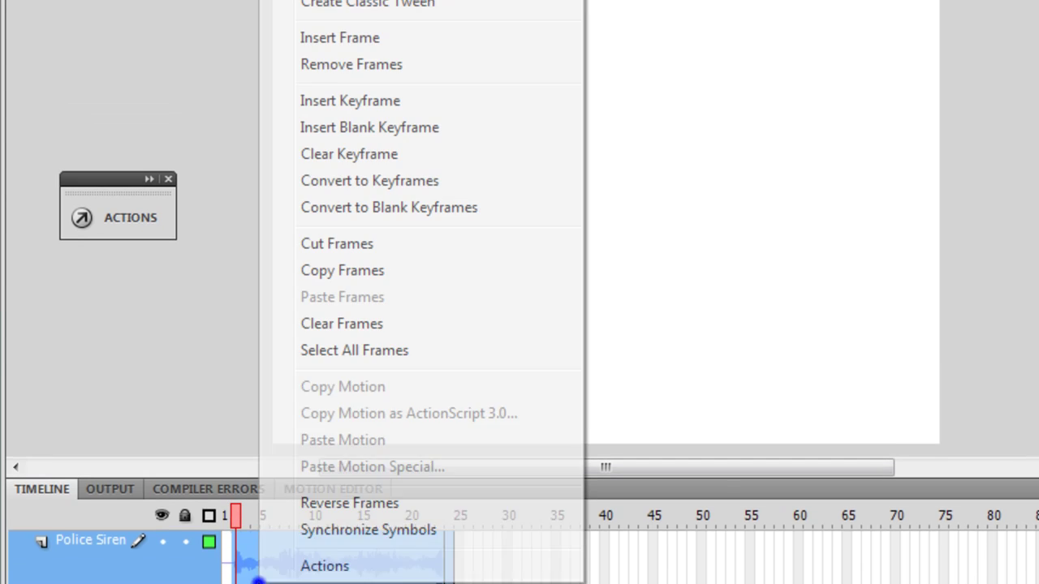
{"action": "left_click", "coordinate": [373, 67]}
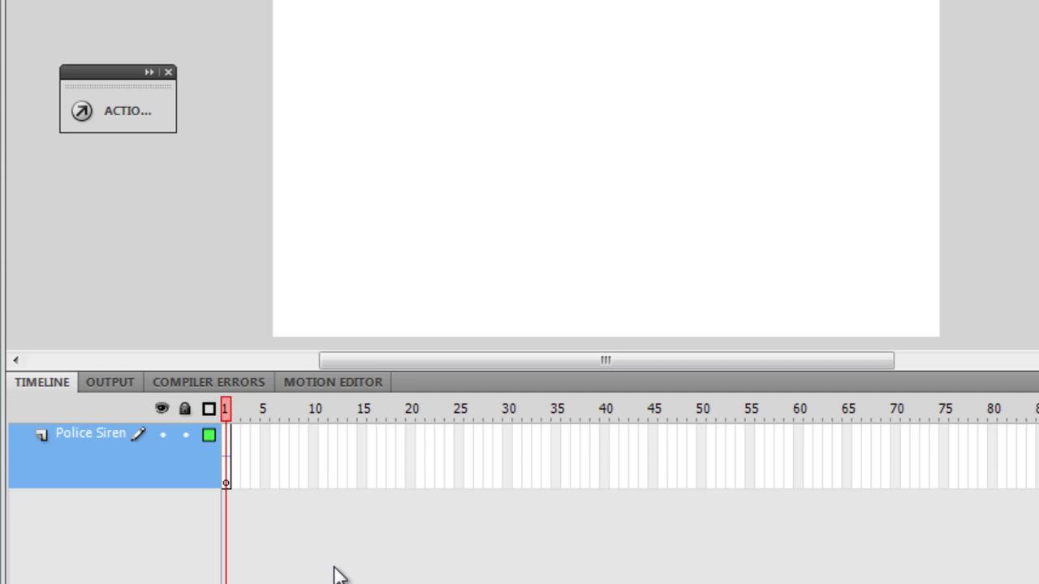
Test-play the movie with the Event-synced siren, then close the Flash Player window
{"action": "key", "text": "ctrl+Return"}
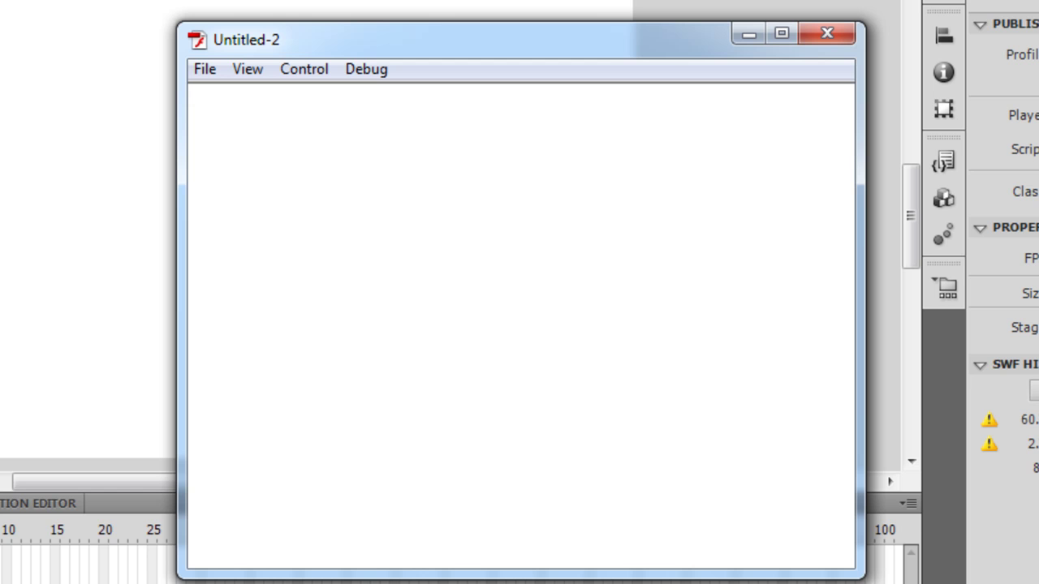
{"action": "left_click", "coordinate": [830, 34]}
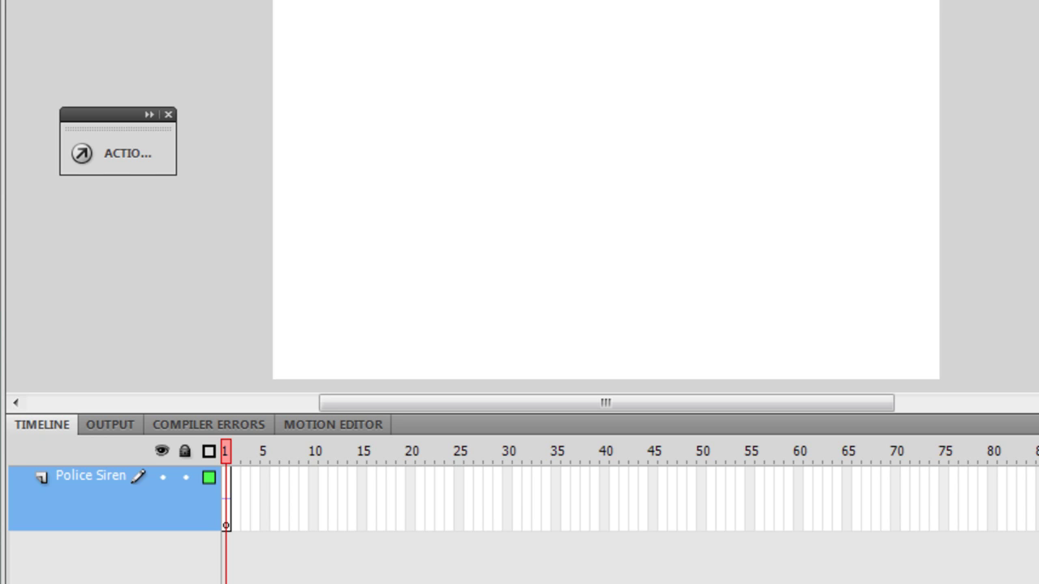
Extend the Police Siren layer through frame 24 with F5 and test the movie
{"action": "left_click", "coordinate": [451, 524]}
{"action": "key", "text": "F5"}
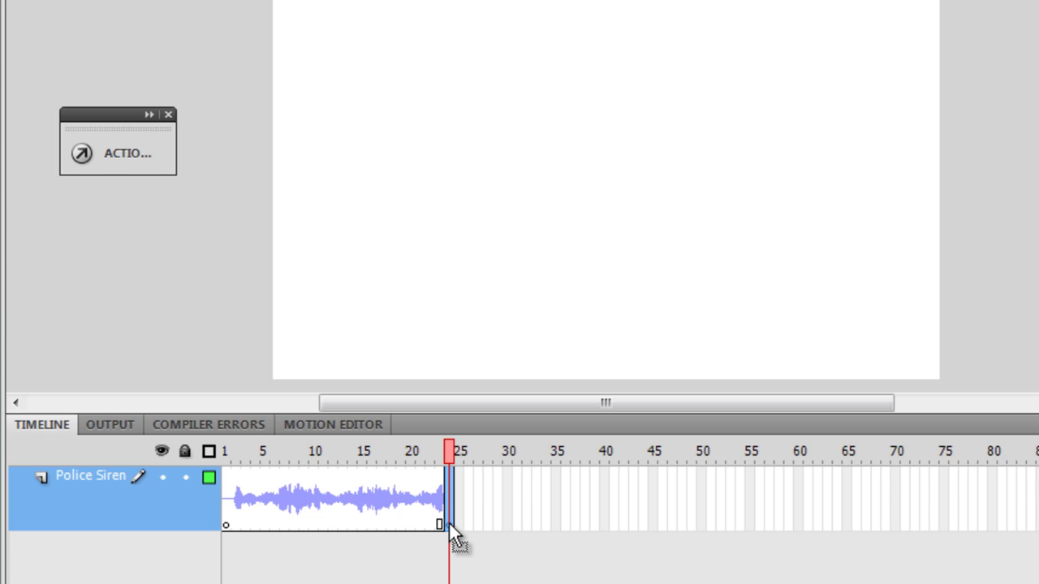
{"action": "key", "text": "ctrl+Return"}
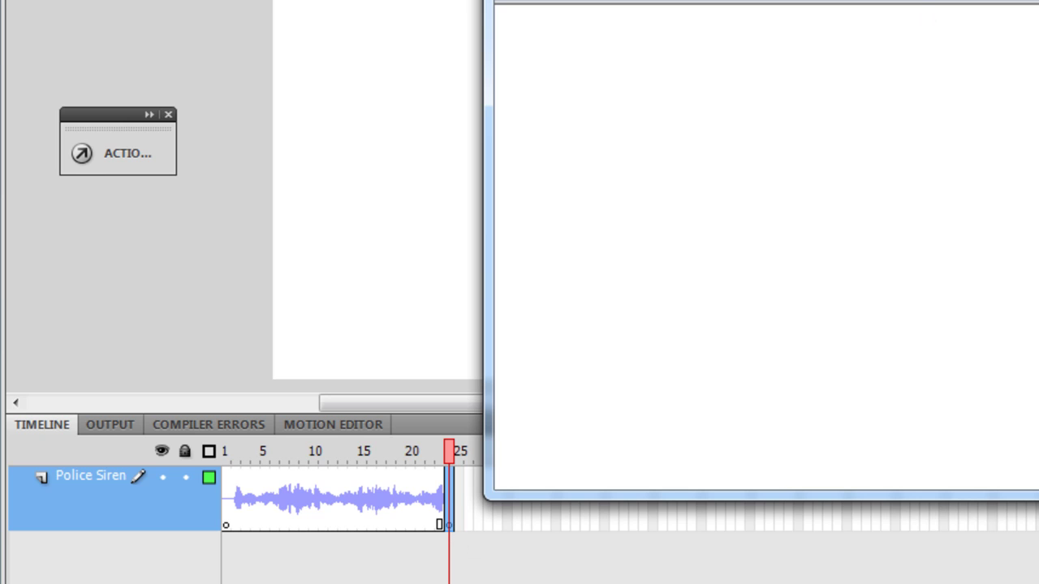
Close the test movie window with Ctrl+W to return to the timeline
{"action": "key", "text": "ctrl+w"}
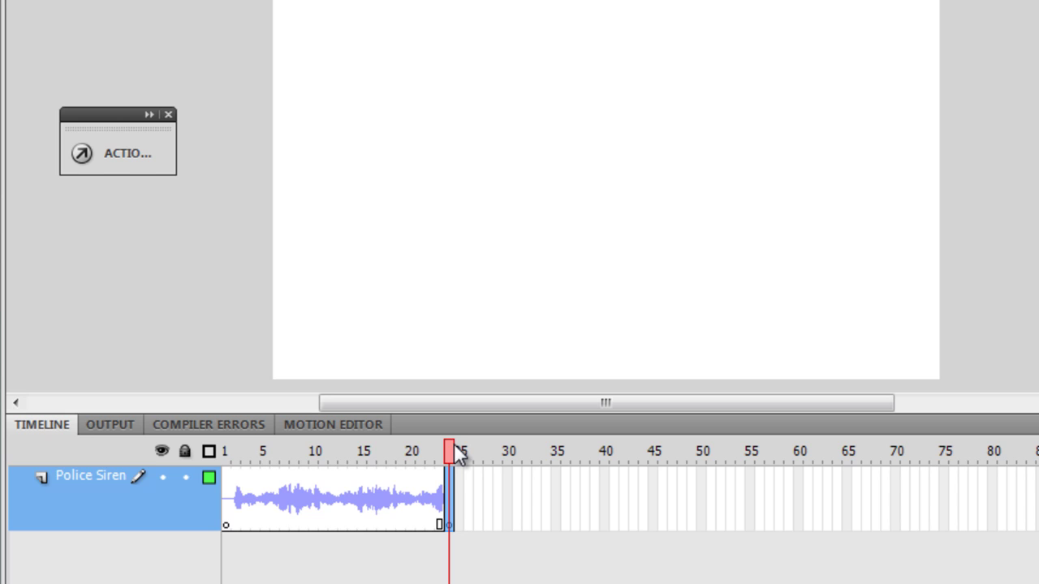
Set the siren keyframe on frame 1 to Start sync
{"action": "left_click_drag", "start_coordinate": [453, 448], "coordinate": [174, 450]}
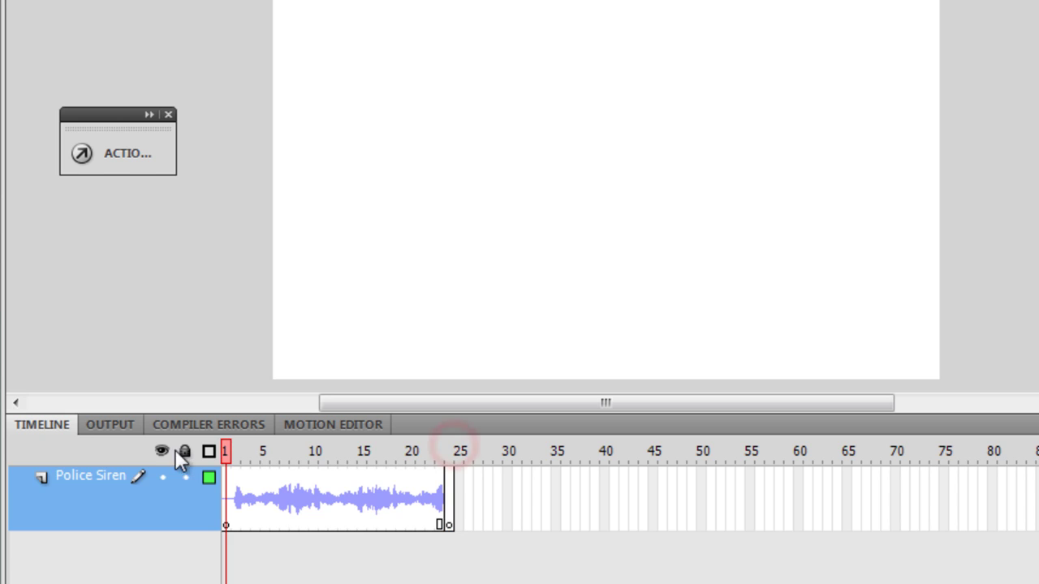
{"action": "left_click", "coordinate": [227, 522]}
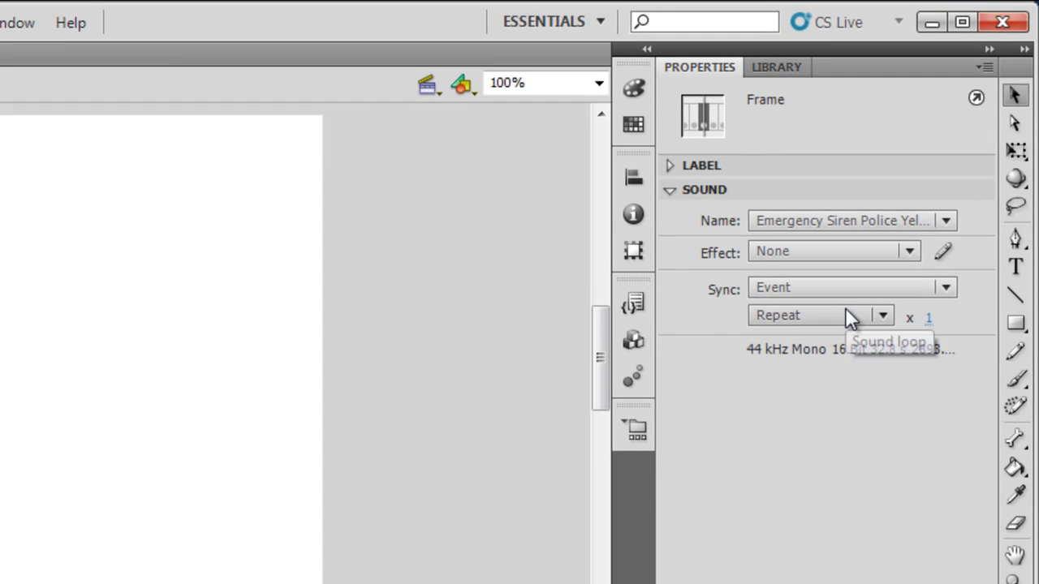
{"action": "left_click", "coordinate": [845, 289]}
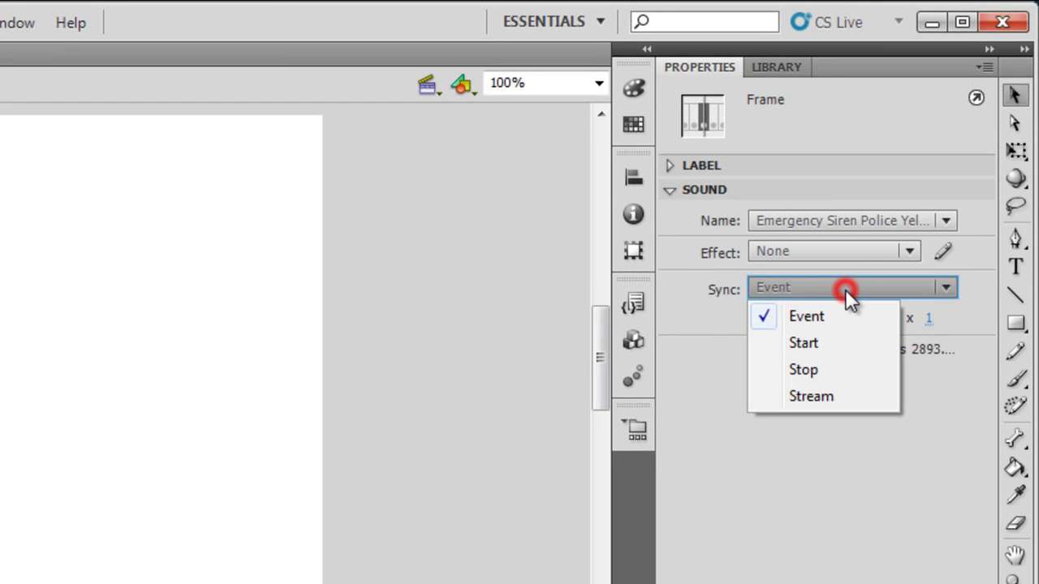
{"action": "left_click", "coordinate": [840, 341]}
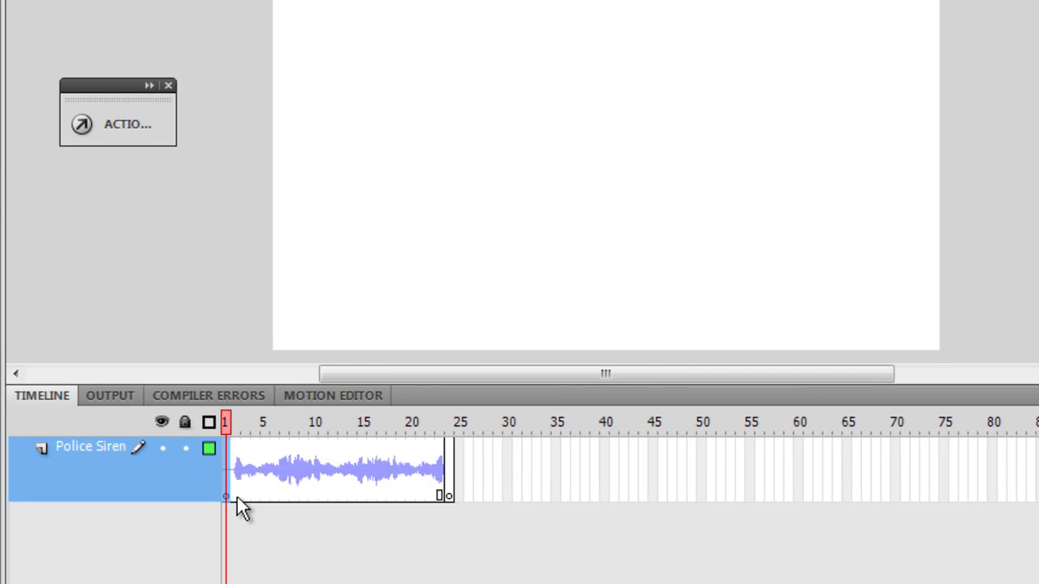
Remove frames 1–24 from the Police Siren layer, leaving the frame 1 keyframe
{"action": "left_click_drag", "start_coordinate": [234, 499], "coordinate": [447, 498]}
{"action": "right_click", "coordinate": [416, 480]}
{"action": "left_click", "coordinate": [509, 42]}
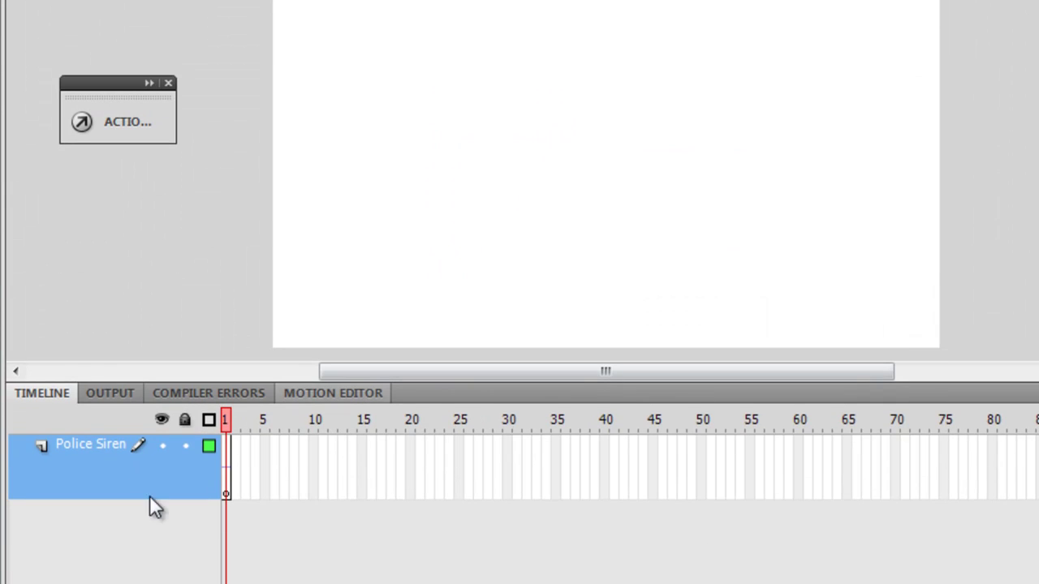
{"action": "left_click", "coordinate": [225, 485]}
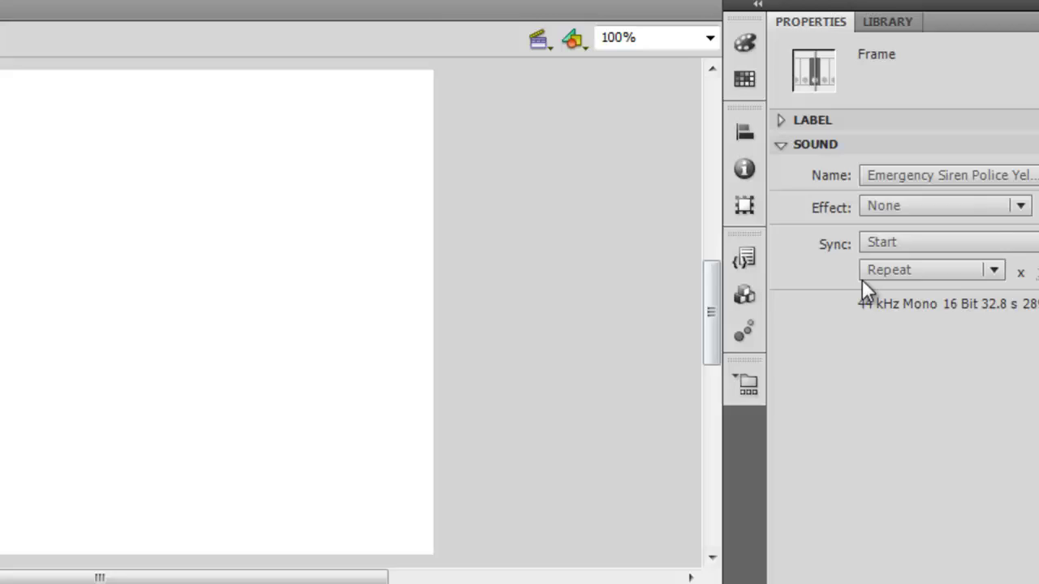
{"action": "key", "text": "ctrl+Return"}
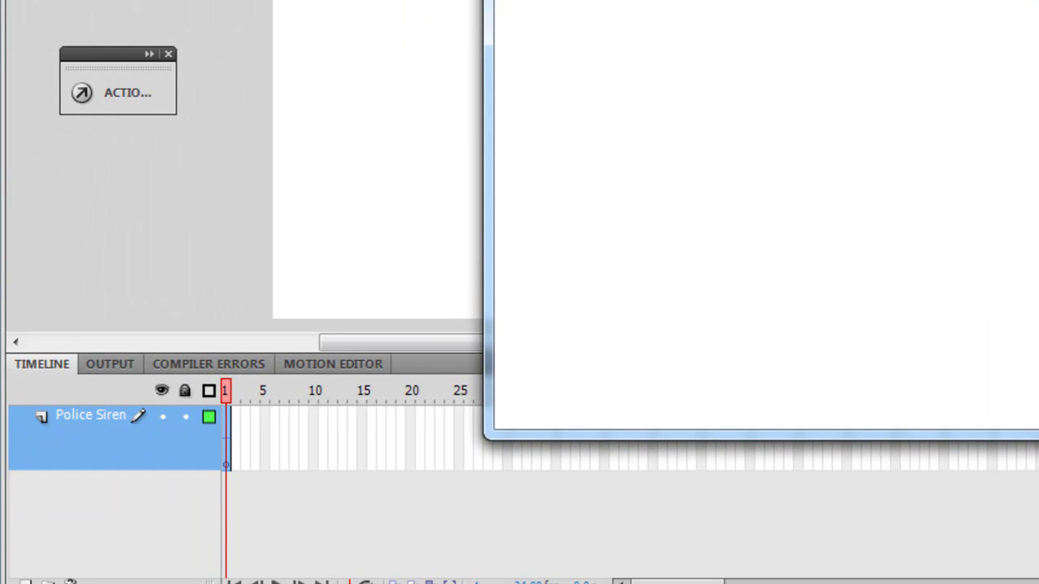
{"action": "key", "text": "ctrl+w"}
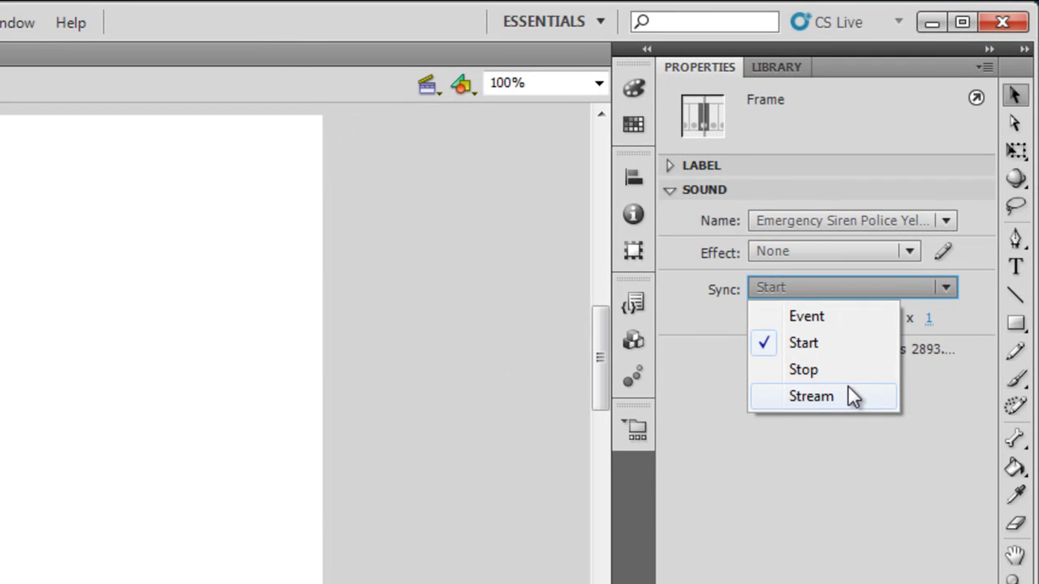
Keep Start sync and extend the Police Siren layer through frame 24 with F5
{"action": "left_click", "coordinate": [827, 342]}
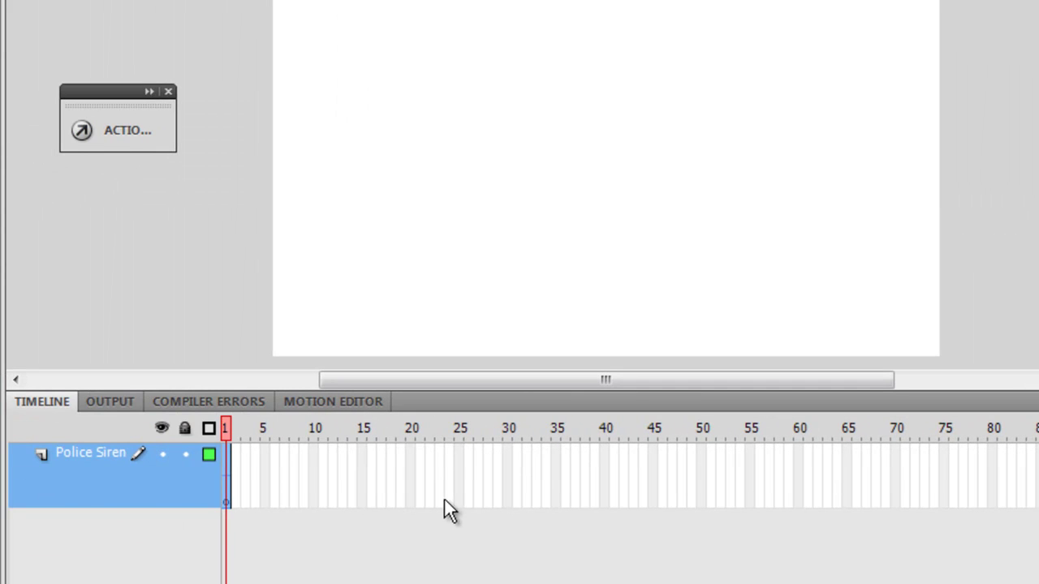
{"action": "left_click", "coordinate": [447, 497]}
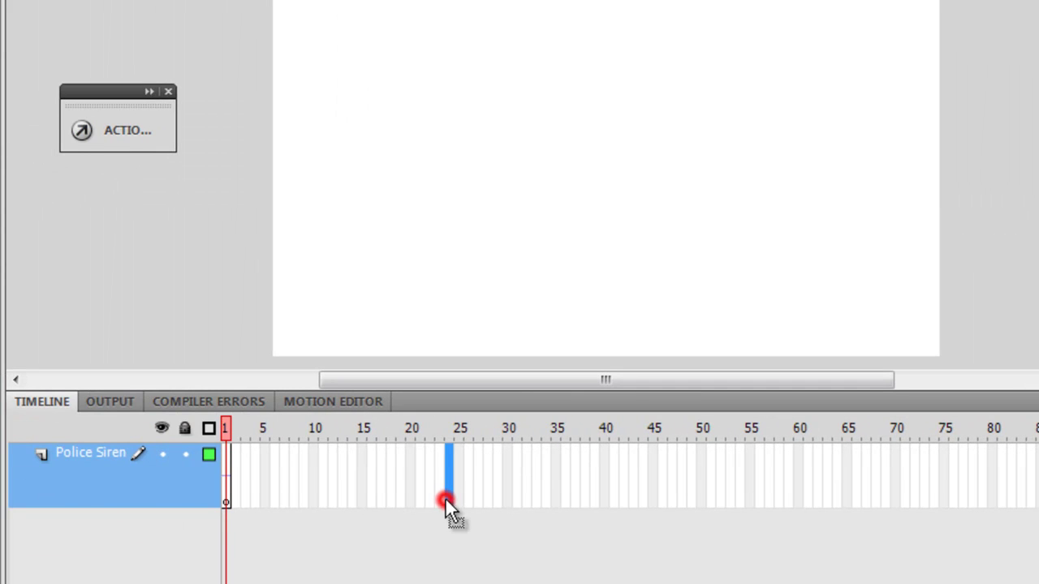
{"action": "key", "text": "F5"}
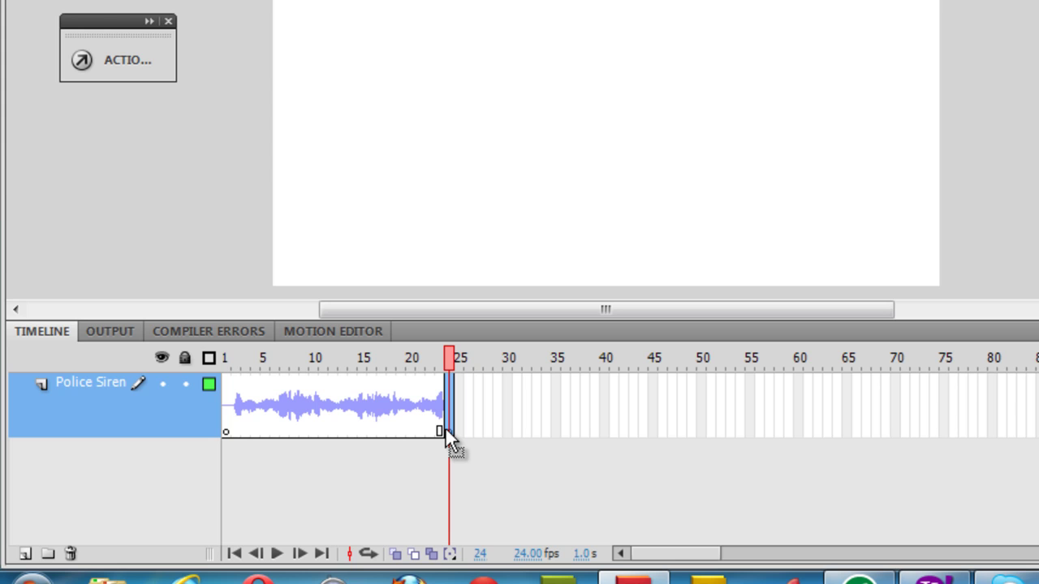
{"action": "left_click_drag", "start_coordinate": [448, 357], "coordinate": [225, 363]}
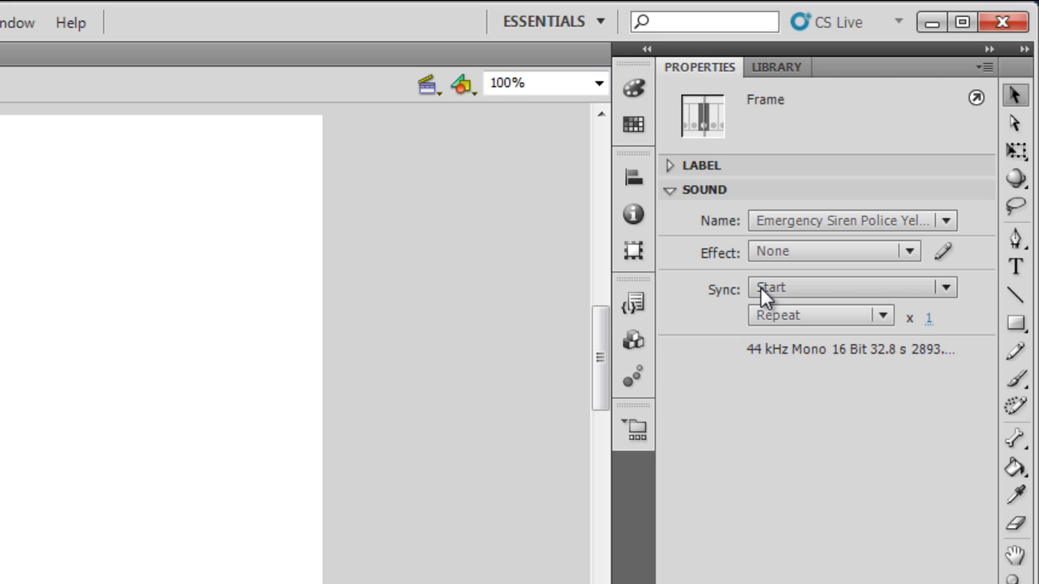
{"action": "key", "text": "ctrl+Return"}
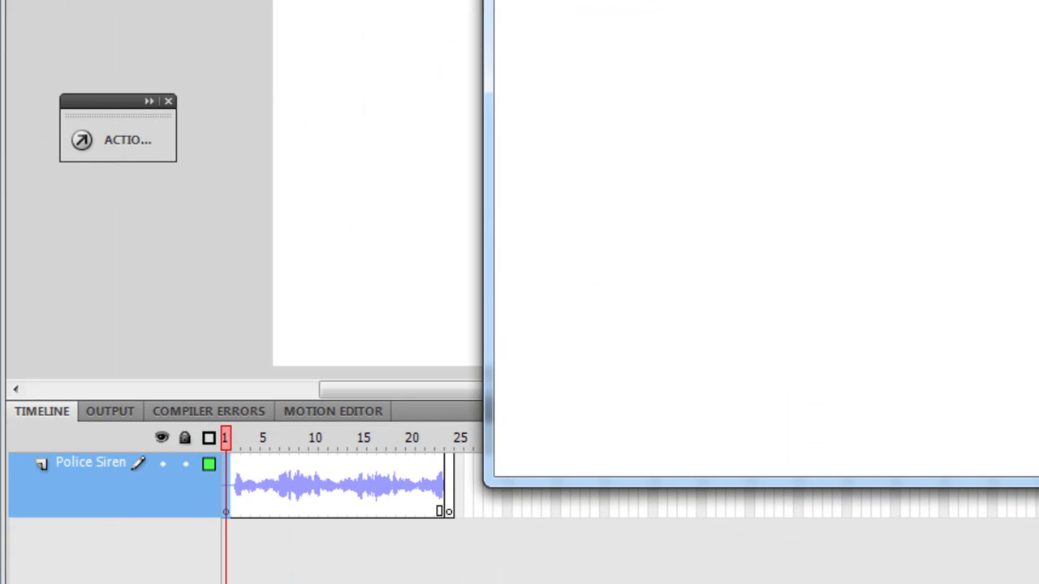
{"action": "key", "text": "ctrl+w"}
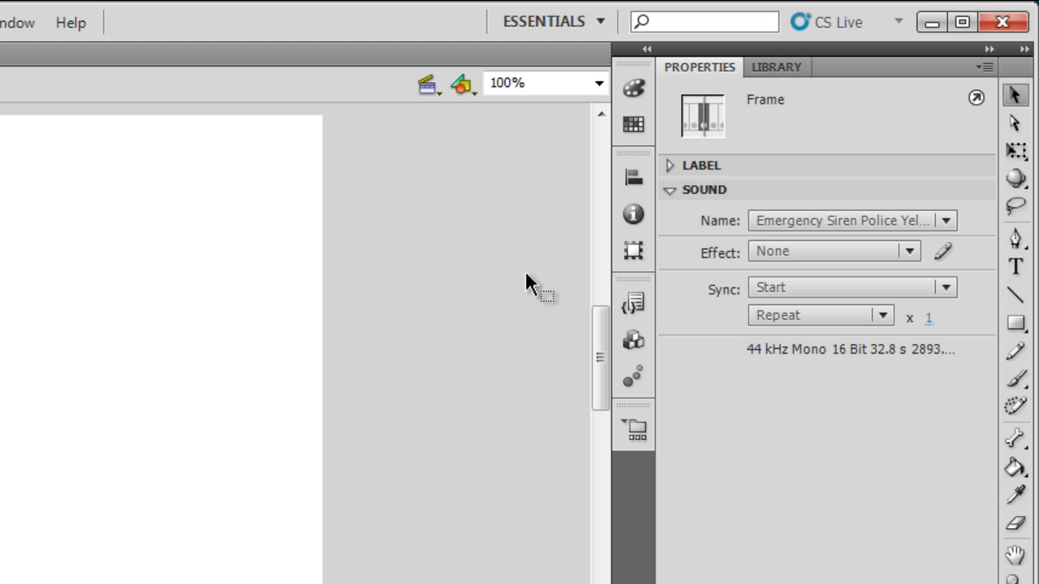
Switch frame 1's siren to Event sync; give frame 24 the siren mp3 with Stop sync
{"action": "left_click", "coordinate": [824, 290]}
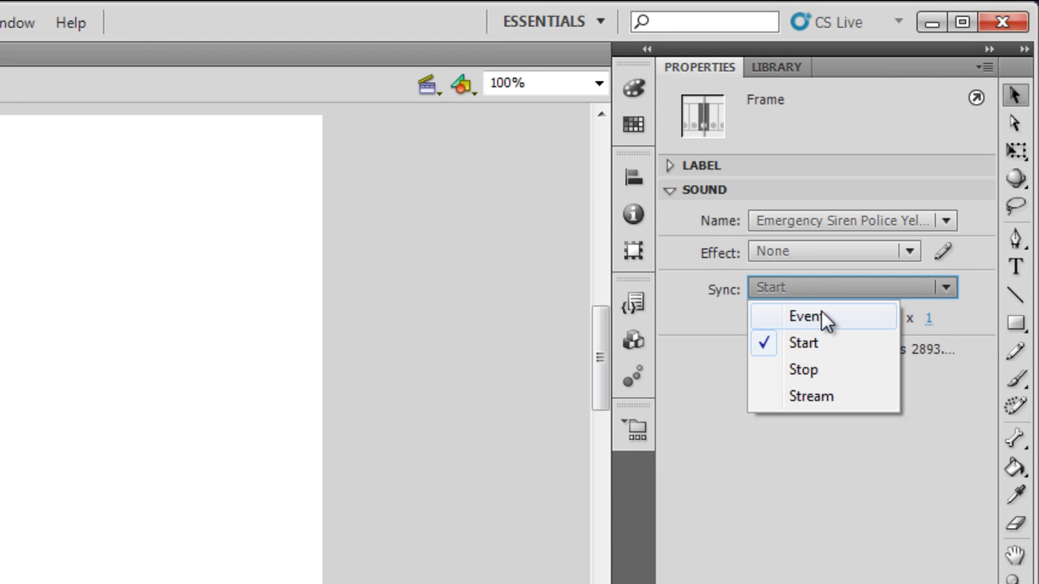
{"action": "left_click", "coordinate": [824, 318]}
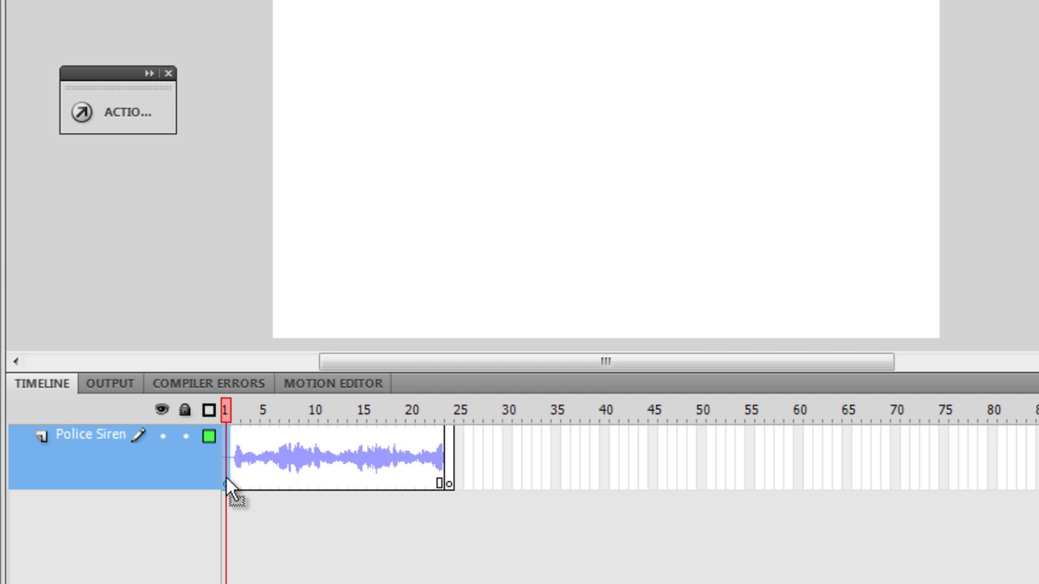
{"action": "left_click", "coordinate": [447, 480]}
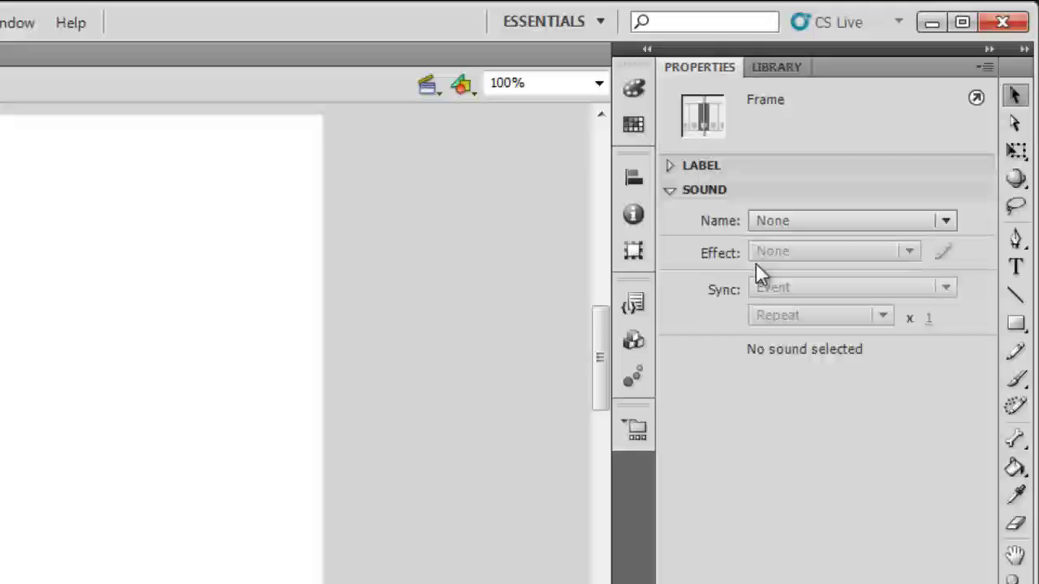
{"action": "left_click", "coordinate": [775, 221]}
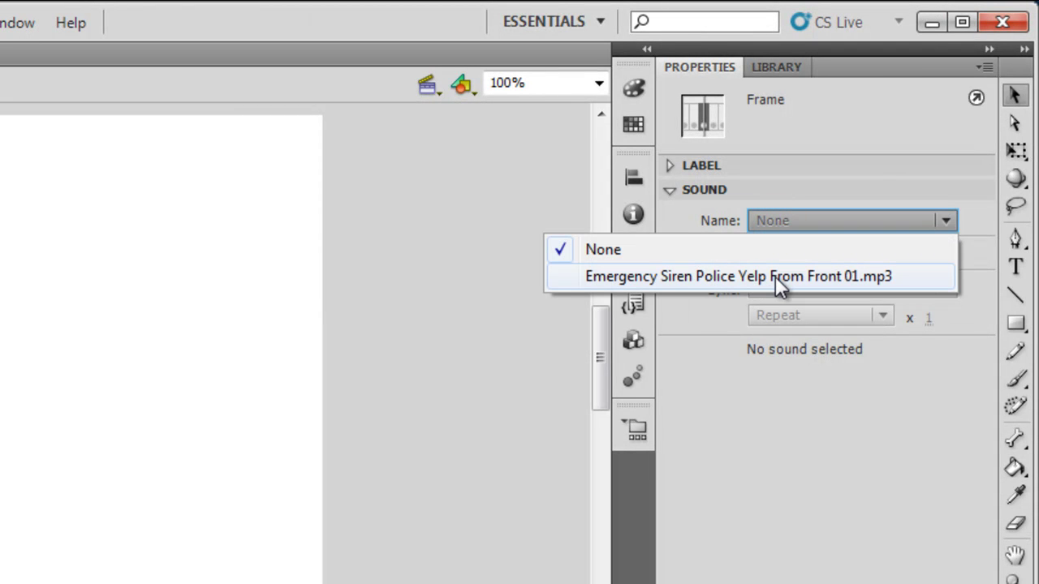
{"action": "left_click", "coordinate": [775, 276]}
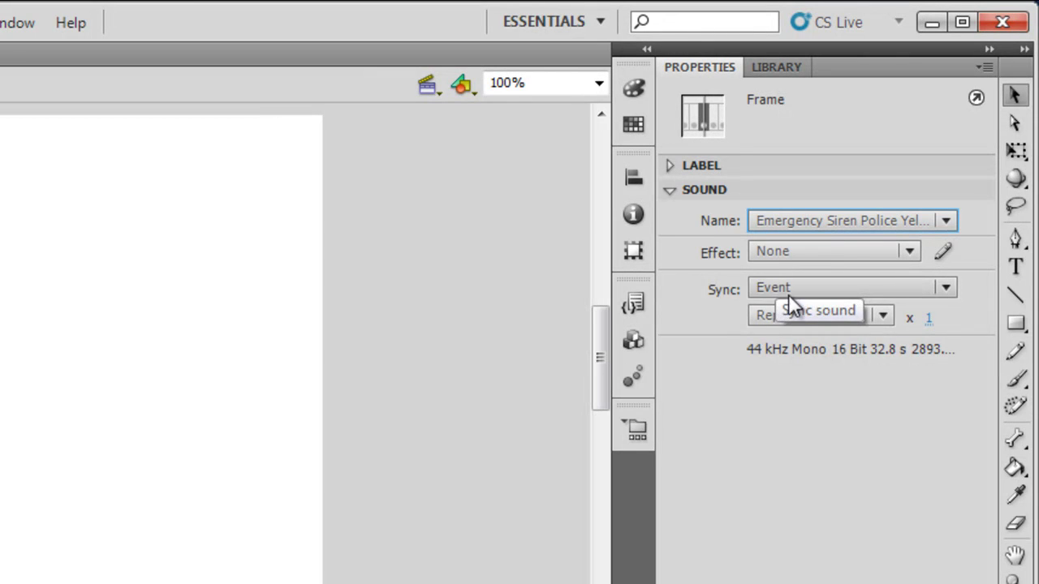
{"action": "left_click", "coordinate": [811, 289]}
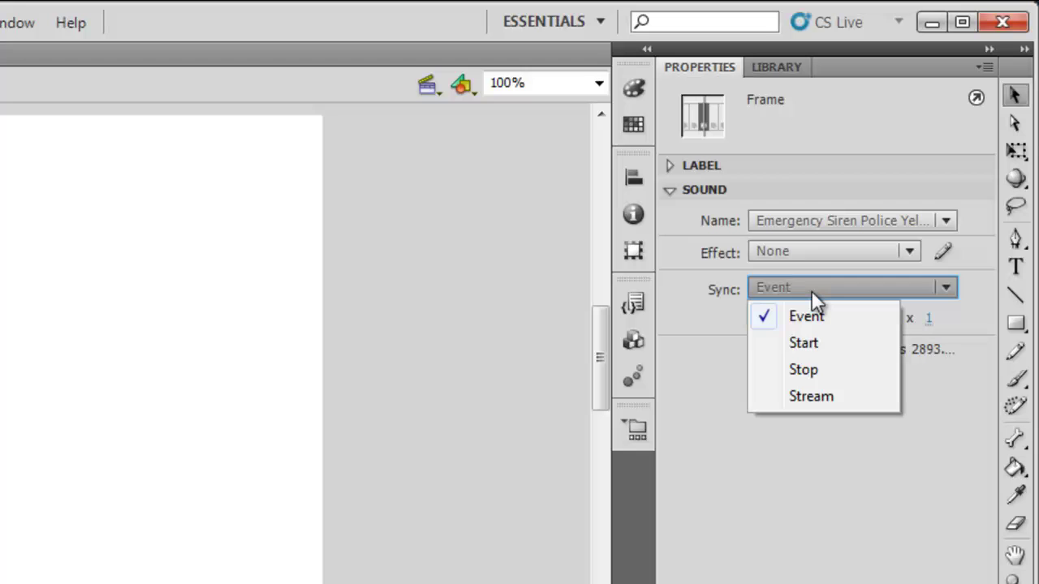
{"action": "left_click", "coordinate": [819, 370]}
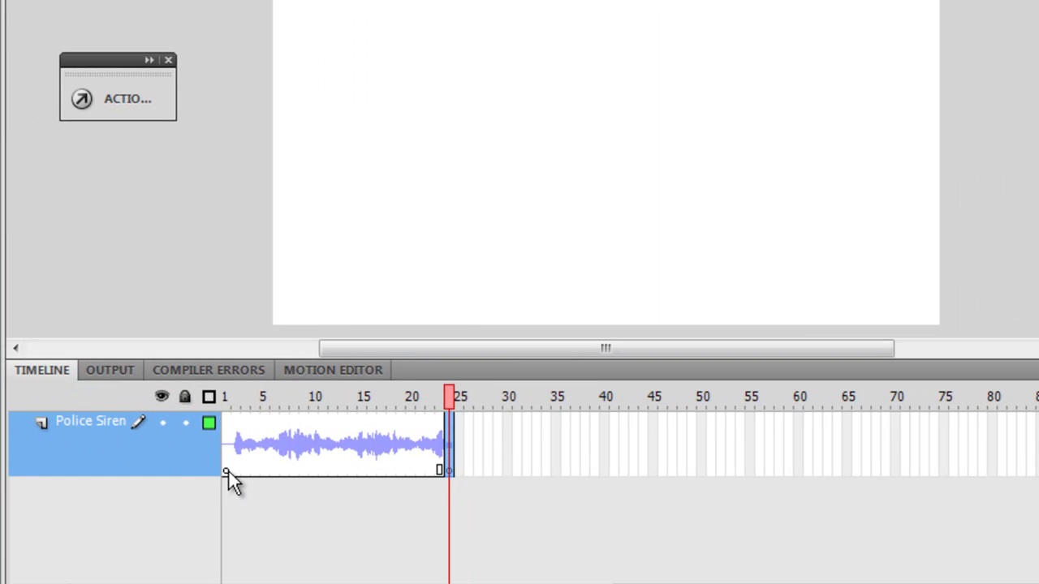
{"action": "left_click", "coordinate": [230, 473]}
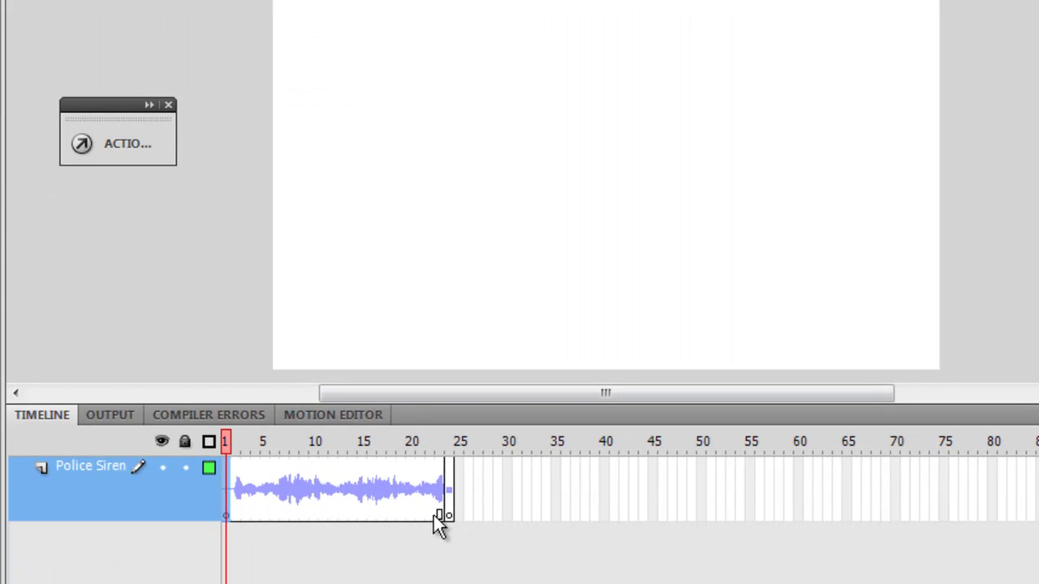
{"action": "left_click", "coordinate": [448, 513]}
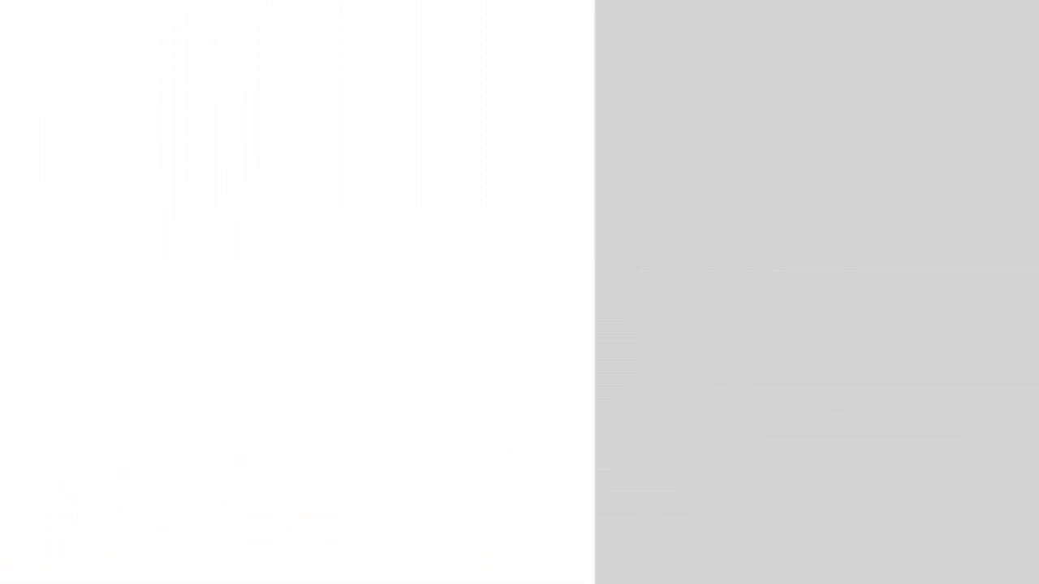
{"action": "left_click", "coordinate": [578, 332]}
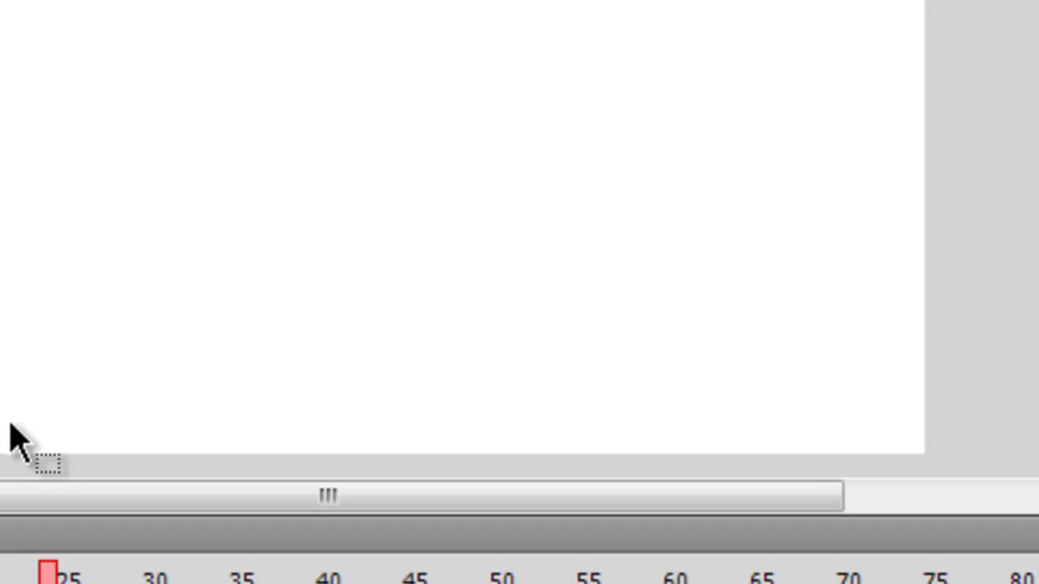
{"action": "left_click", "coordinate": [9, 423]}
{"action": "left_click", "coordinate": [103, 583]}
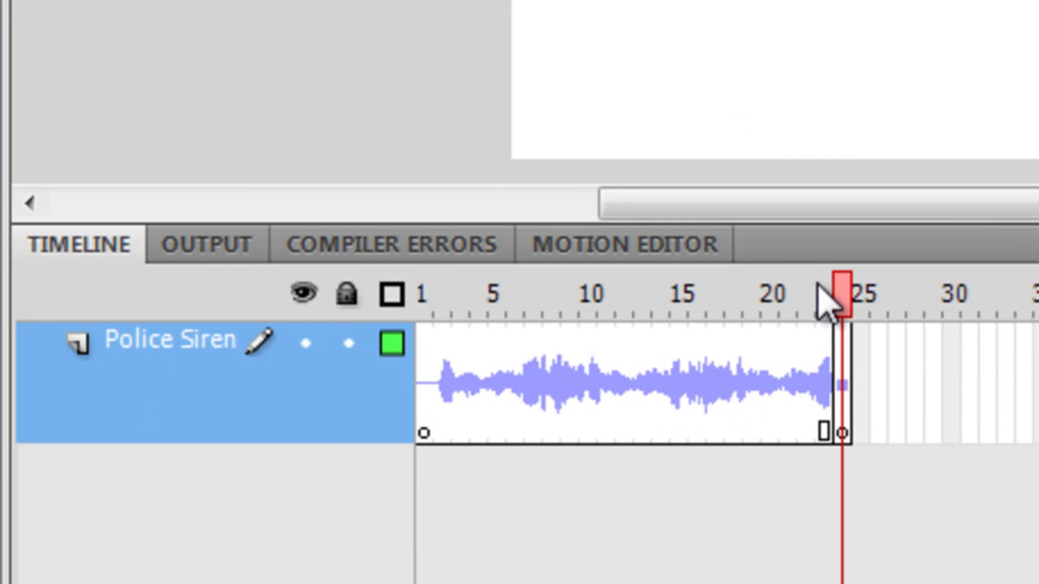
{"action": "left_click_drag", "start_coordinate": [841, 294], "coordinate": [747, 313]}
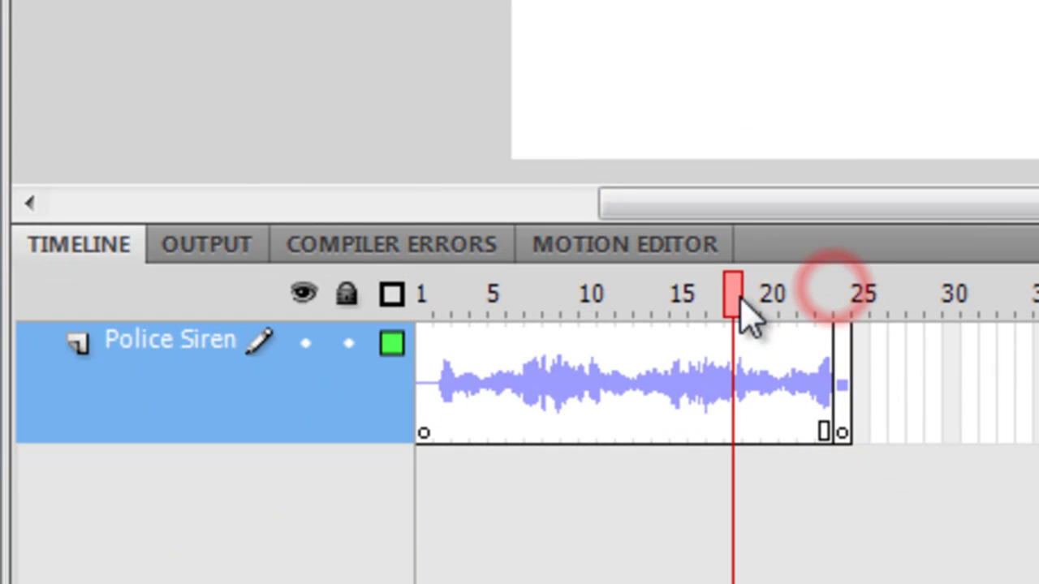